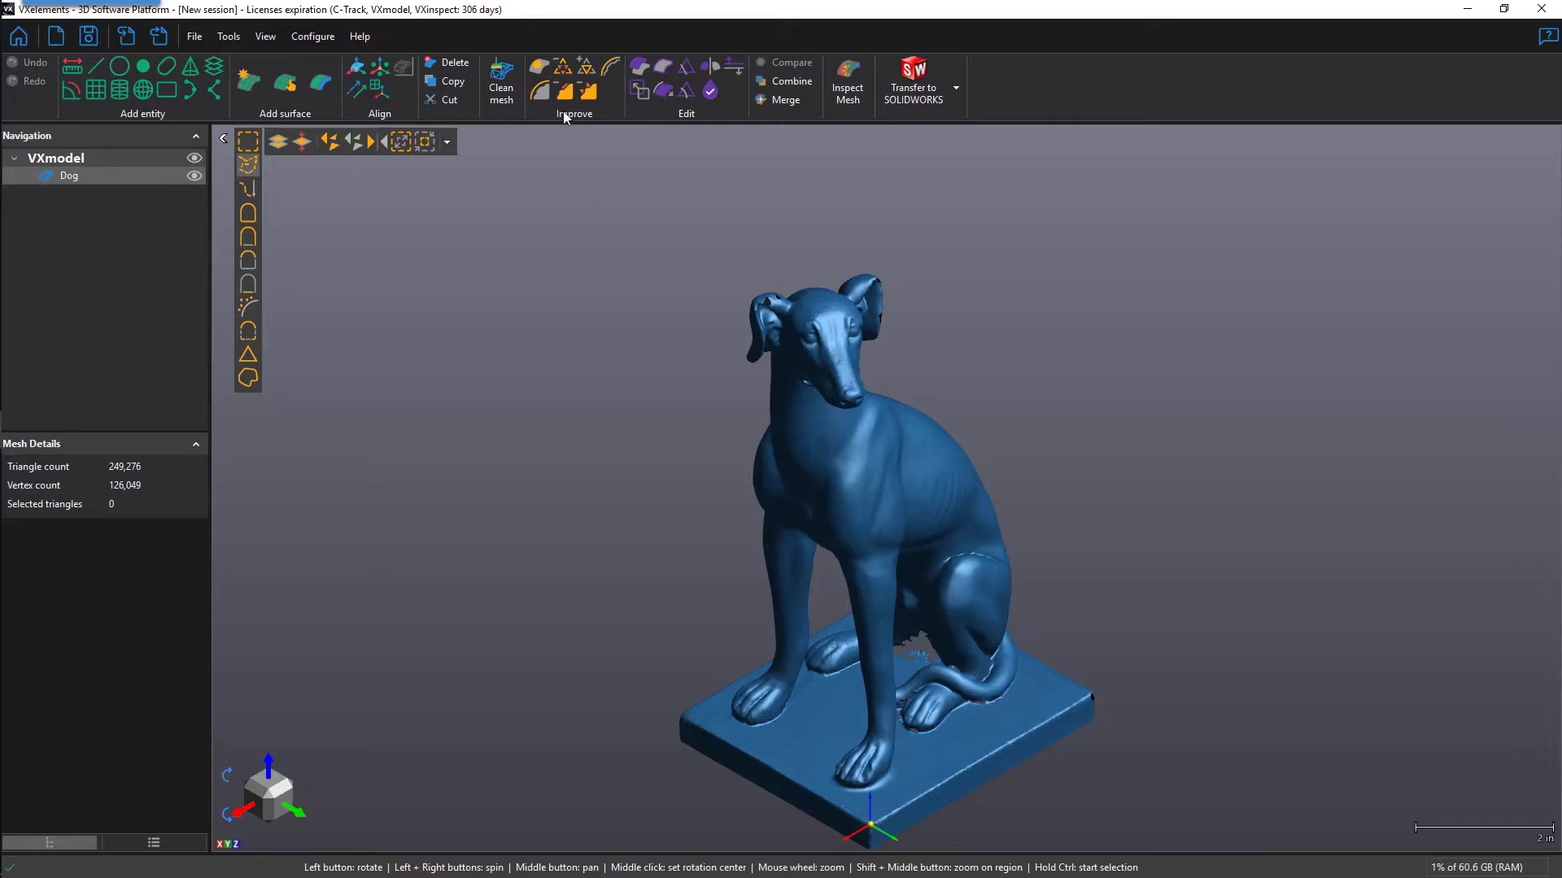
Start Fill Holes on the dog mesh and rotate it to review the 35 outlined boundaries.
click(535, 66)
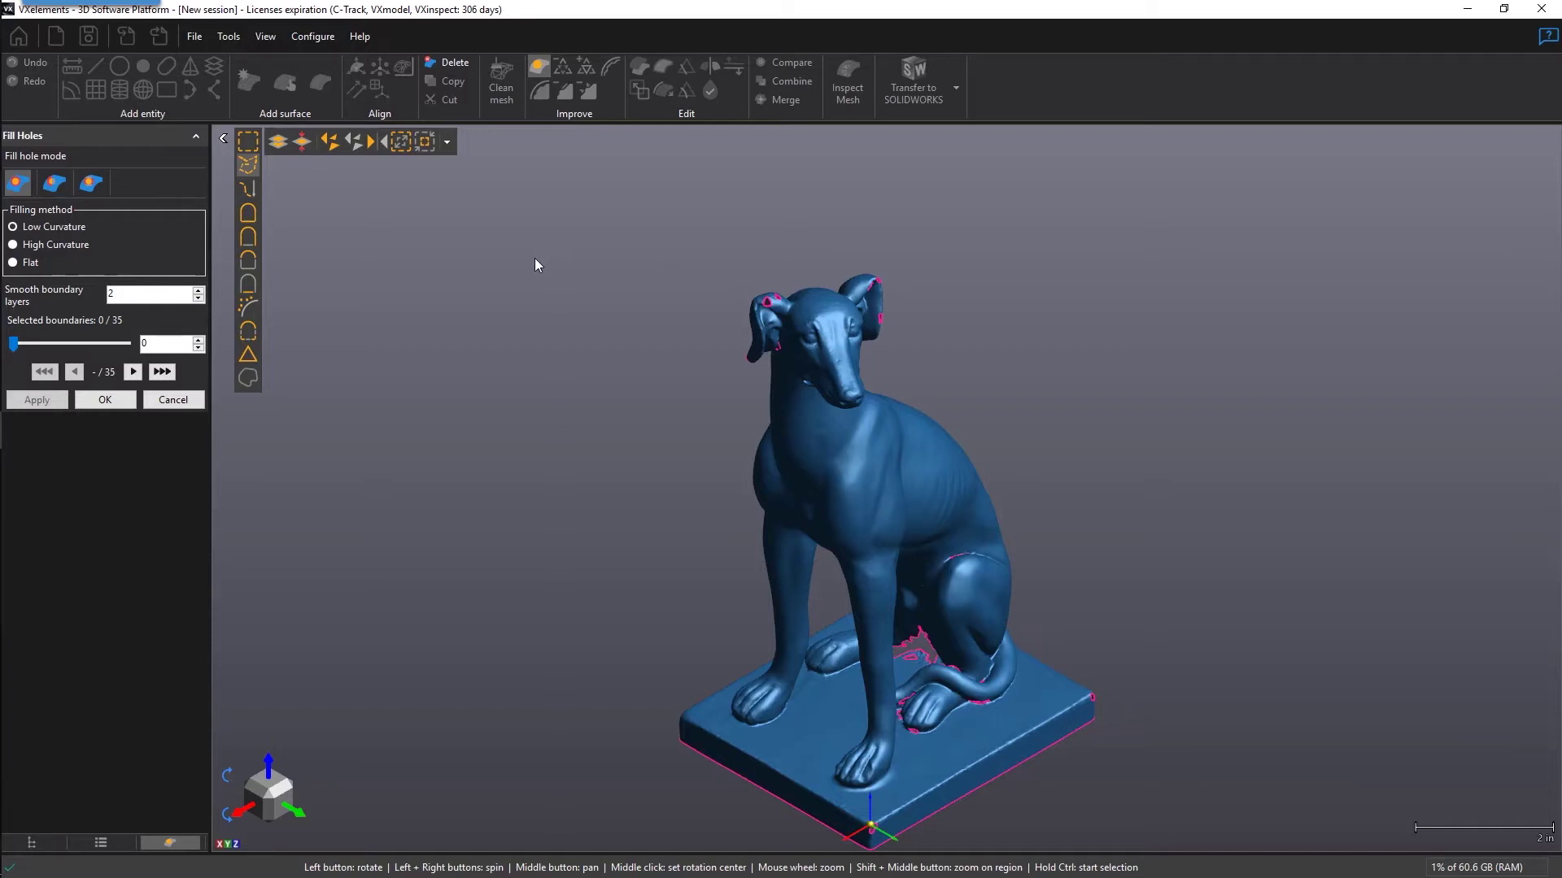
drag(773, 457, 735, 400)
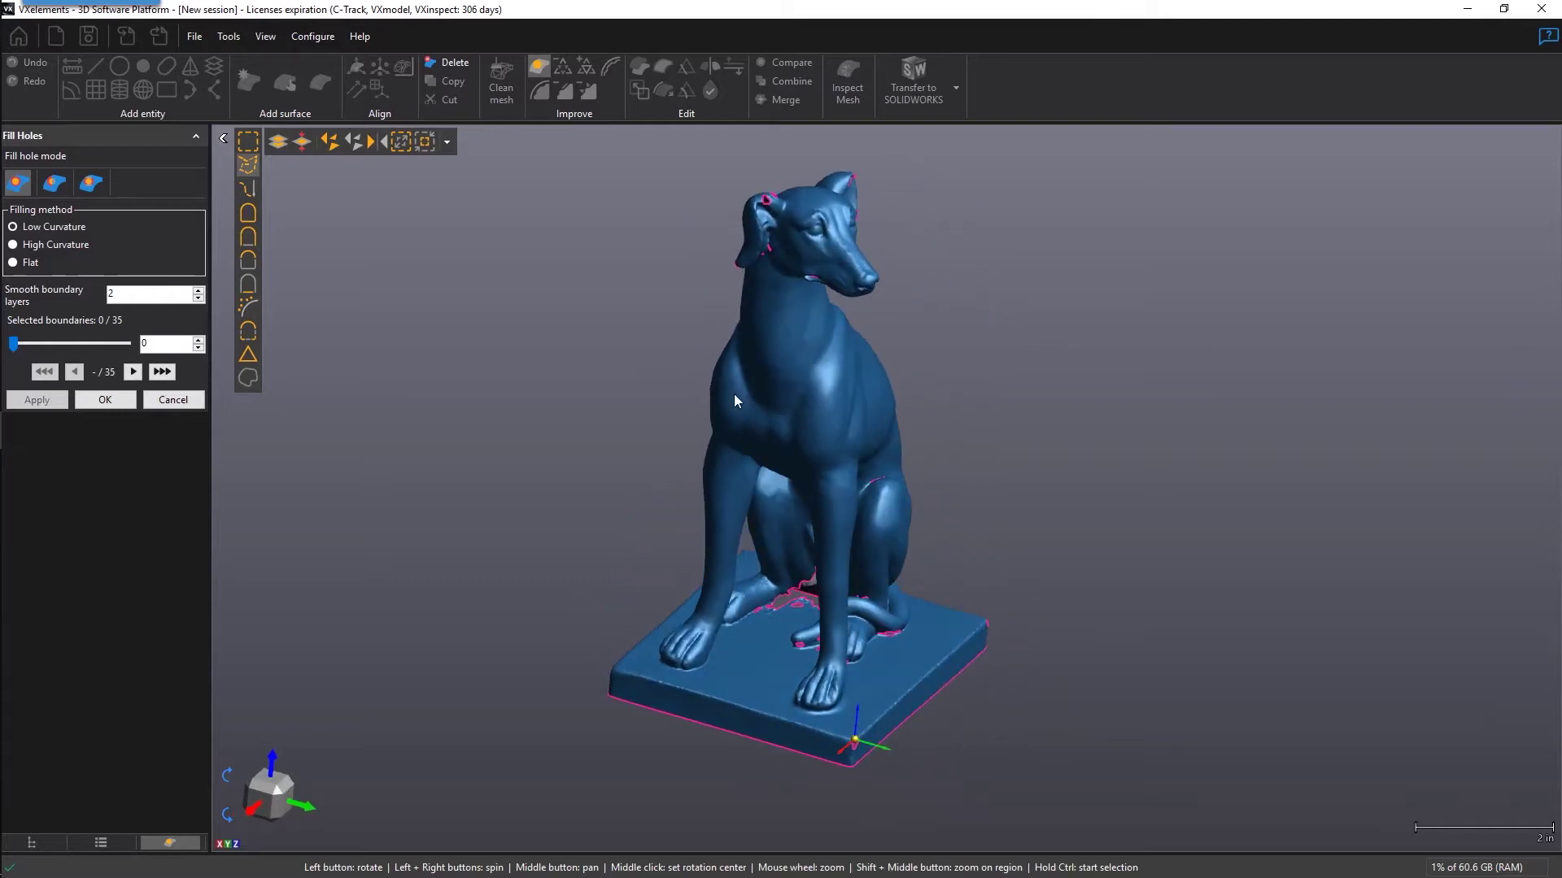
key(ctrl)
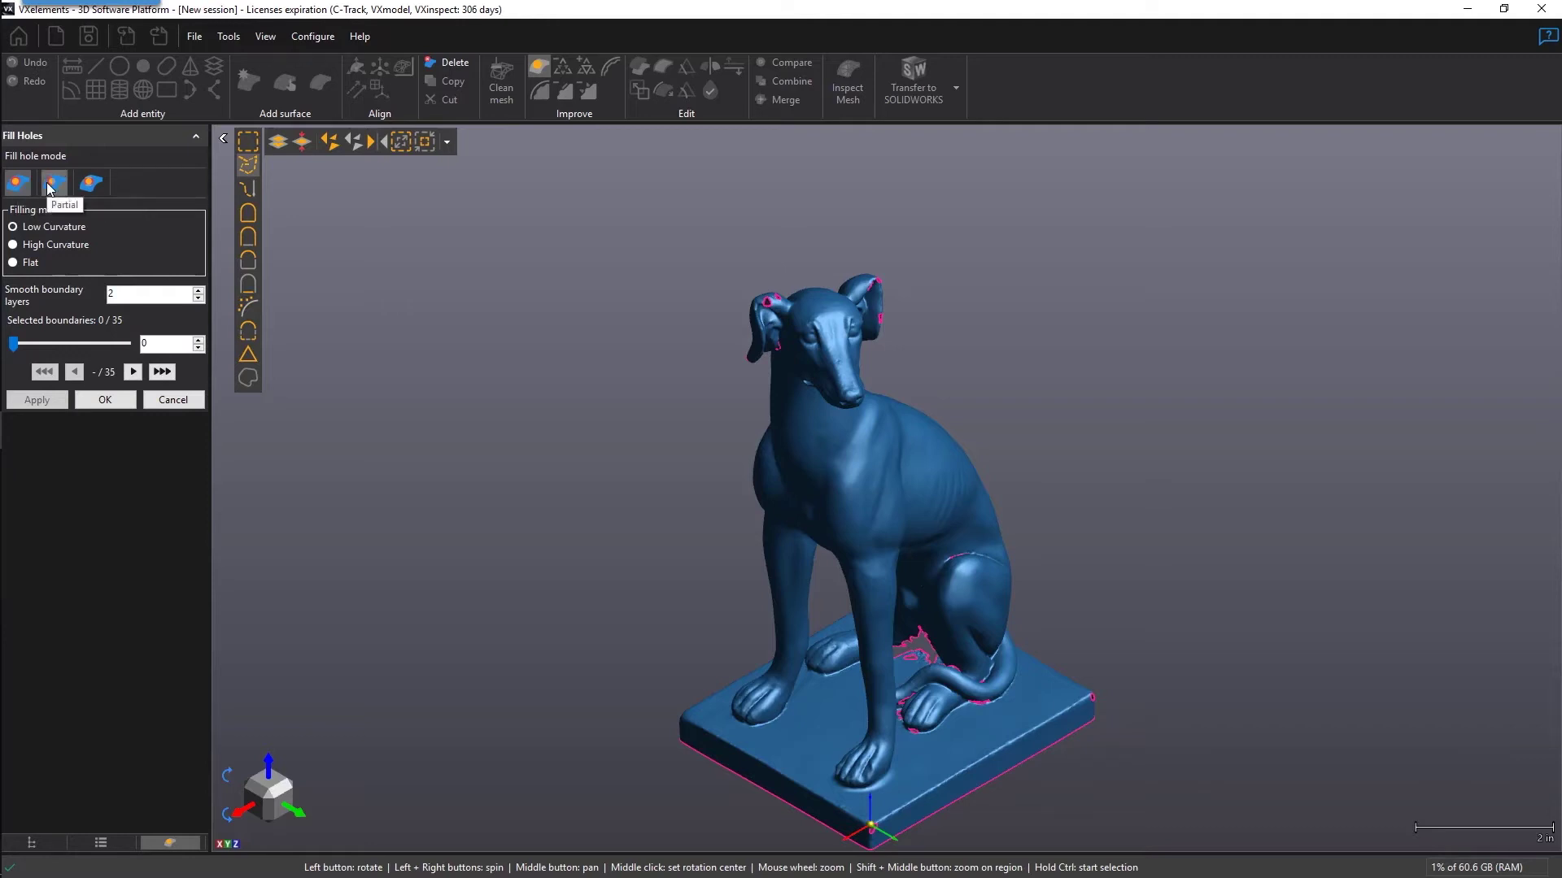
In Whole mode, fill the holes on both of the dog's ears.
click(96, 190)
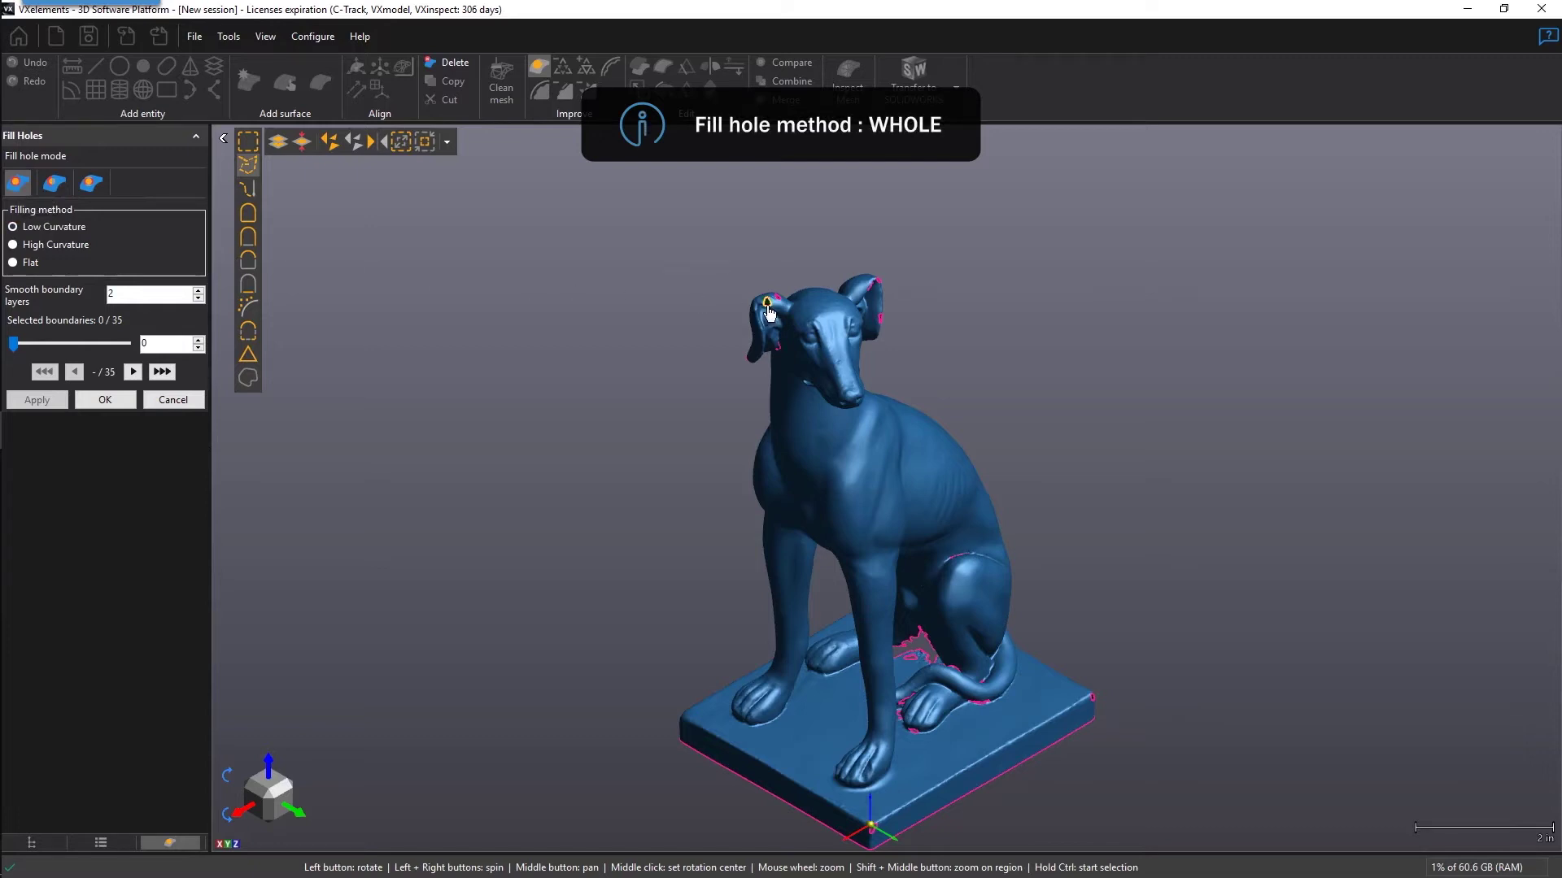
click(773, 316)
click(879, 285)
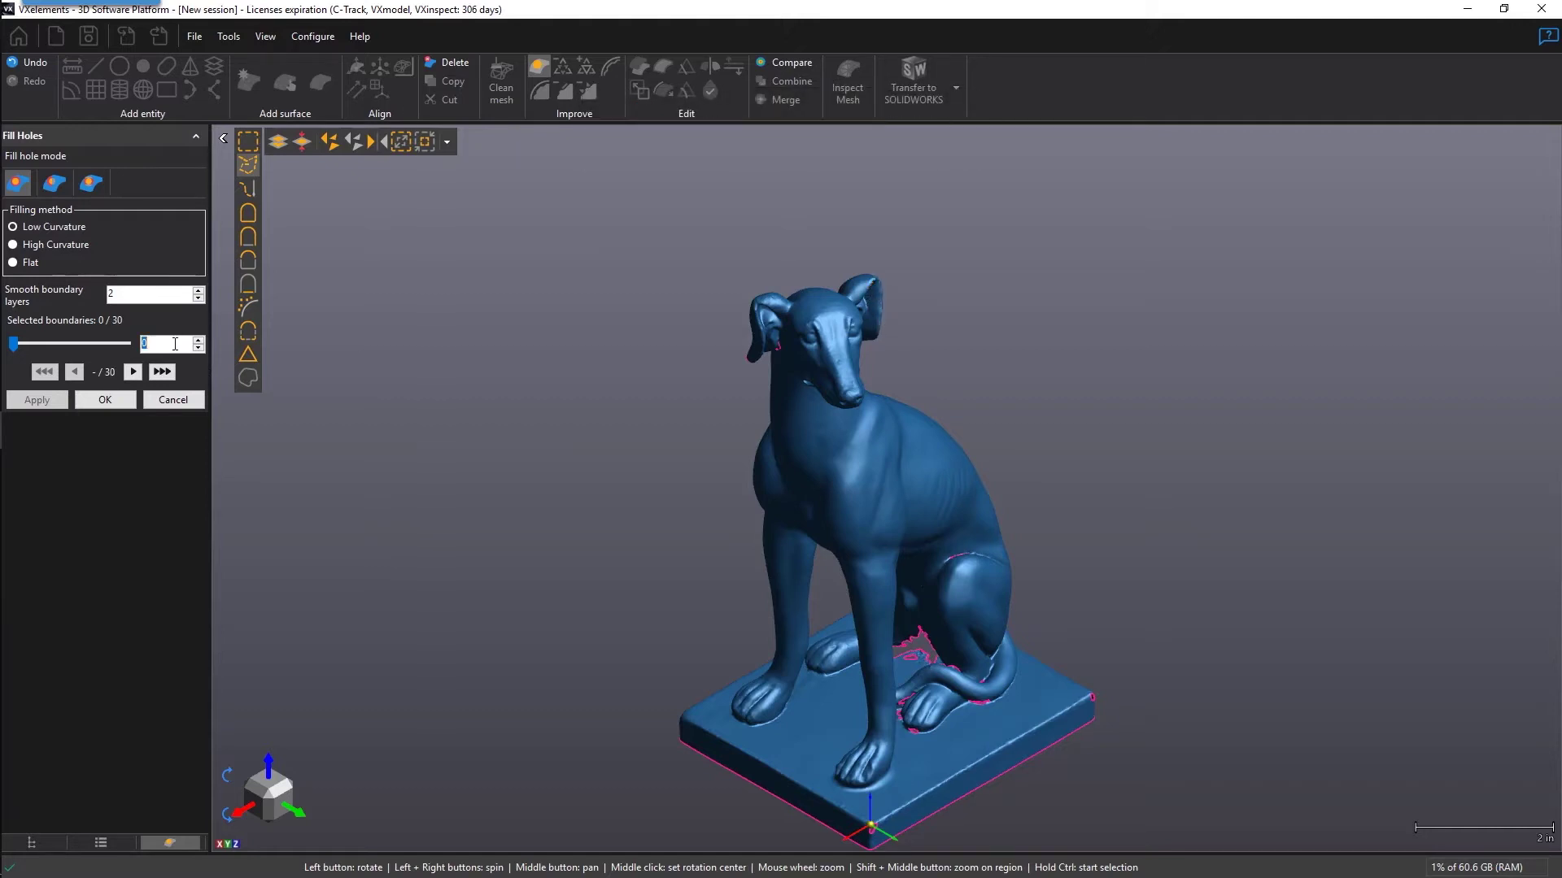
Fill 20 more holes whole, leaving 10 open boundaries, and select the first remaining one.
key(Return)
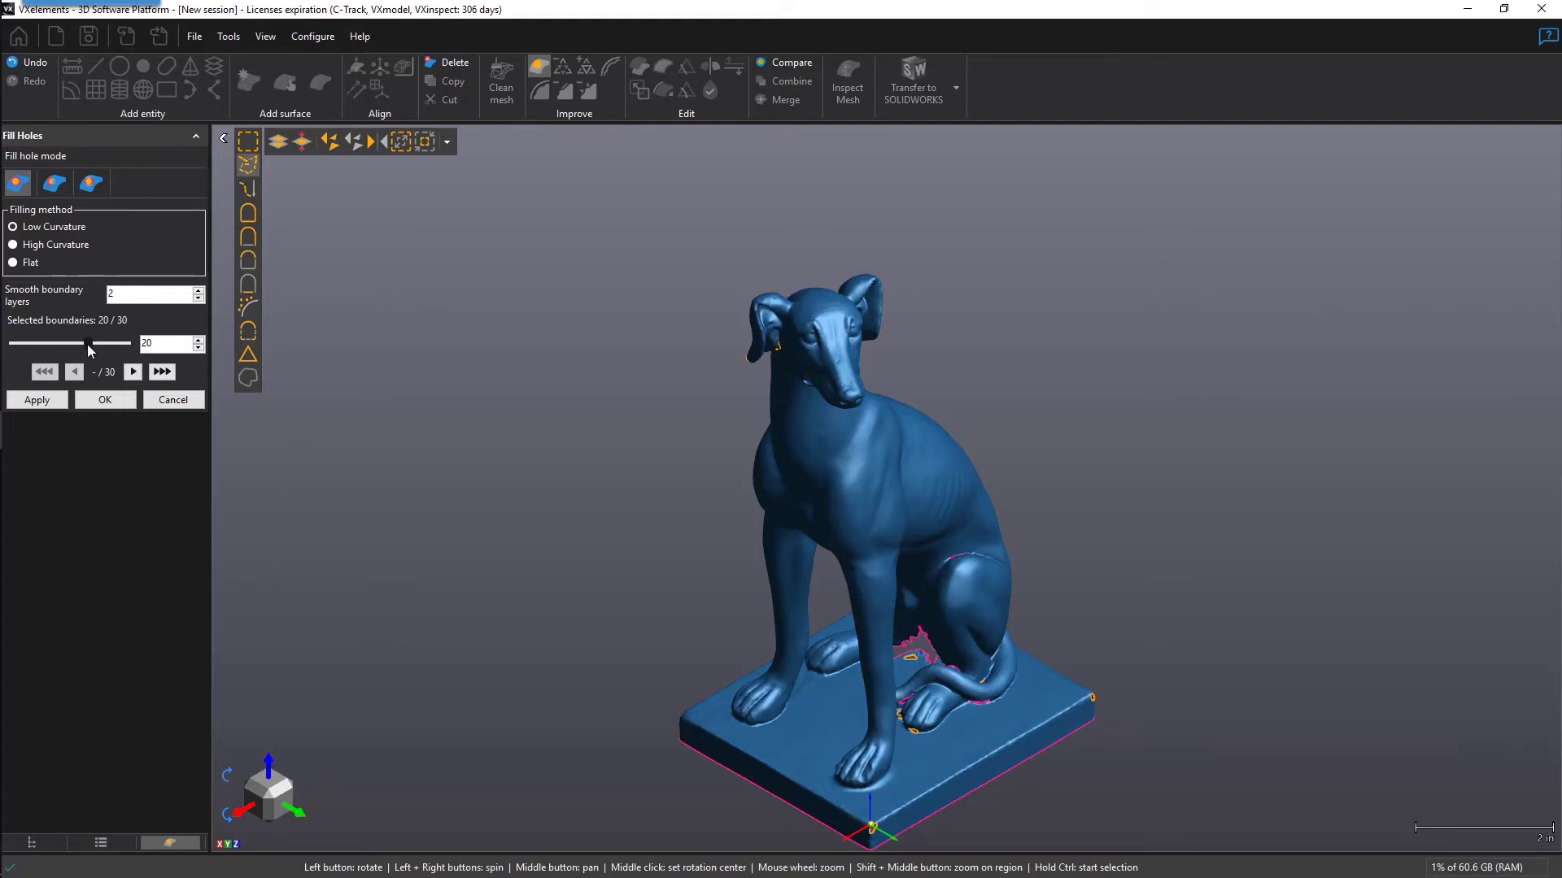
drag(762, 656, 829, 651)
click(41, 406)
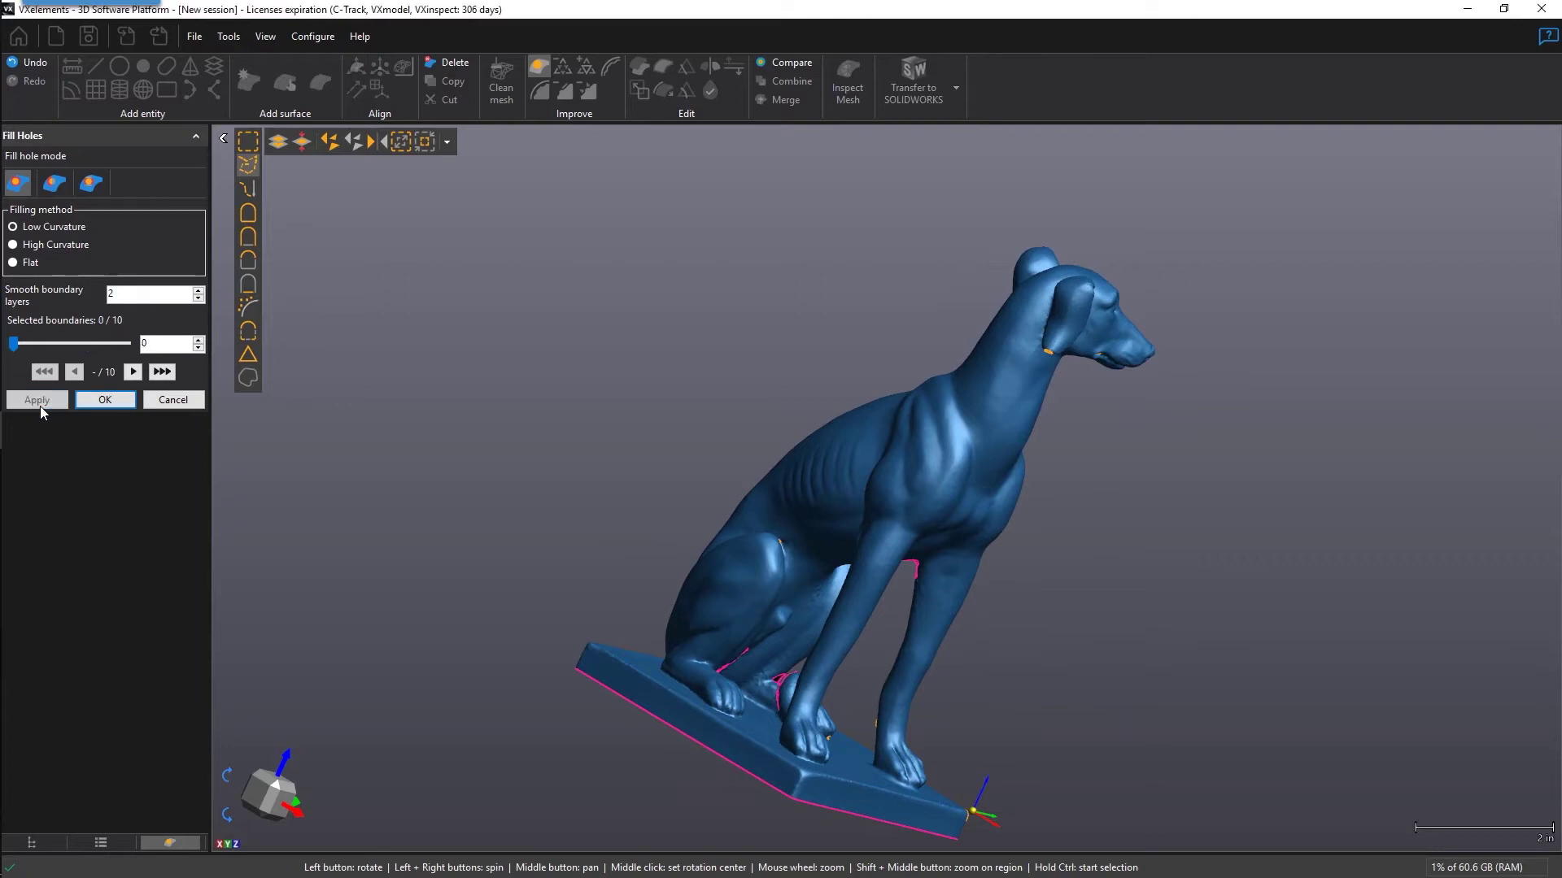
drag(888, 594, 853, 584)
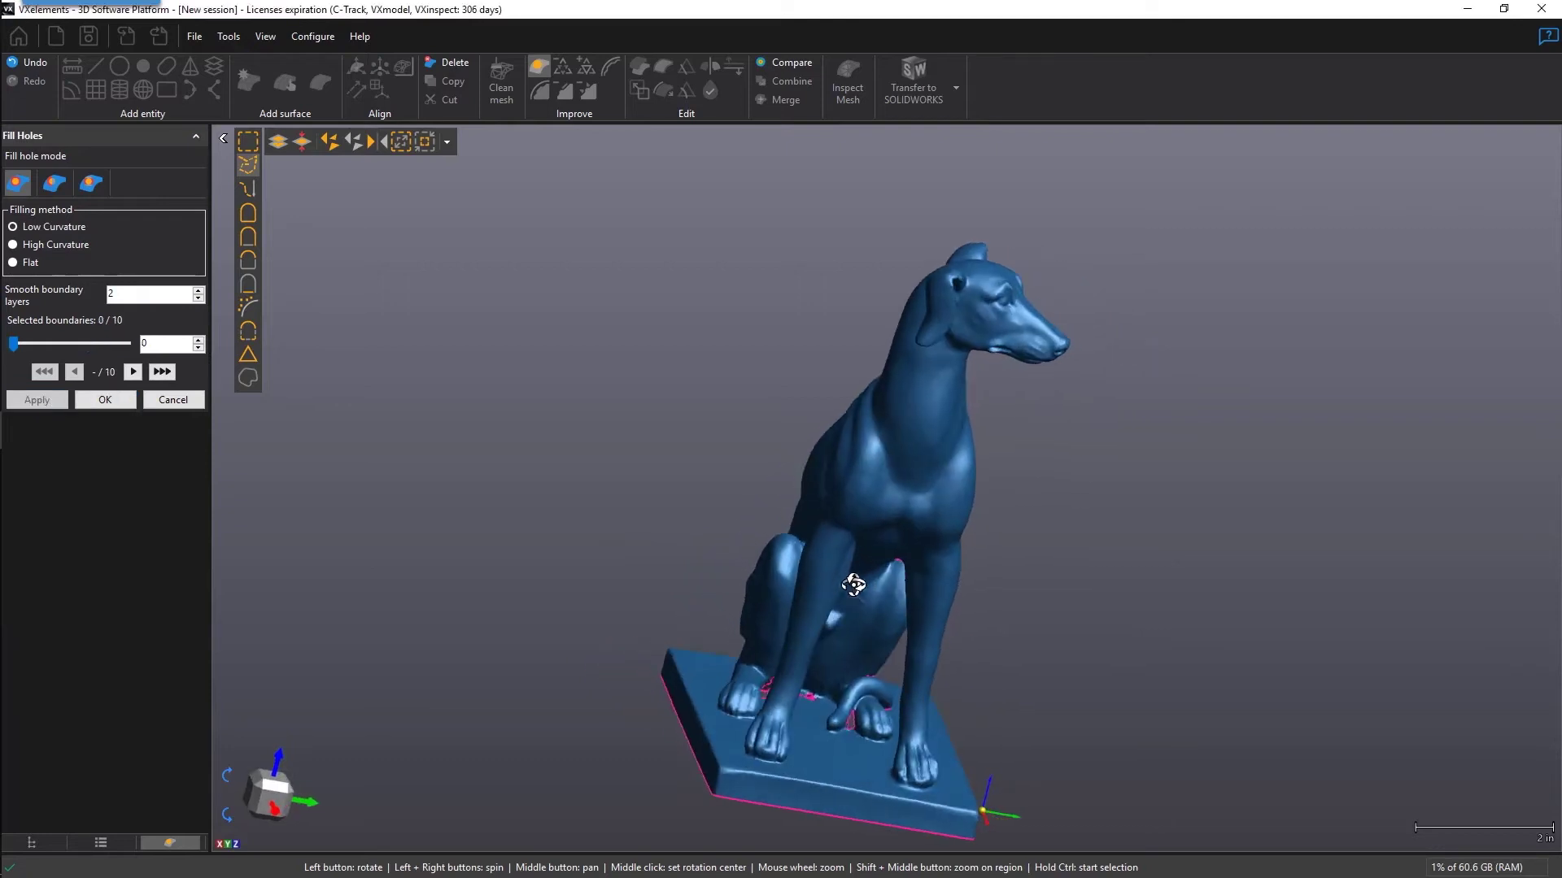
click(133, 372)
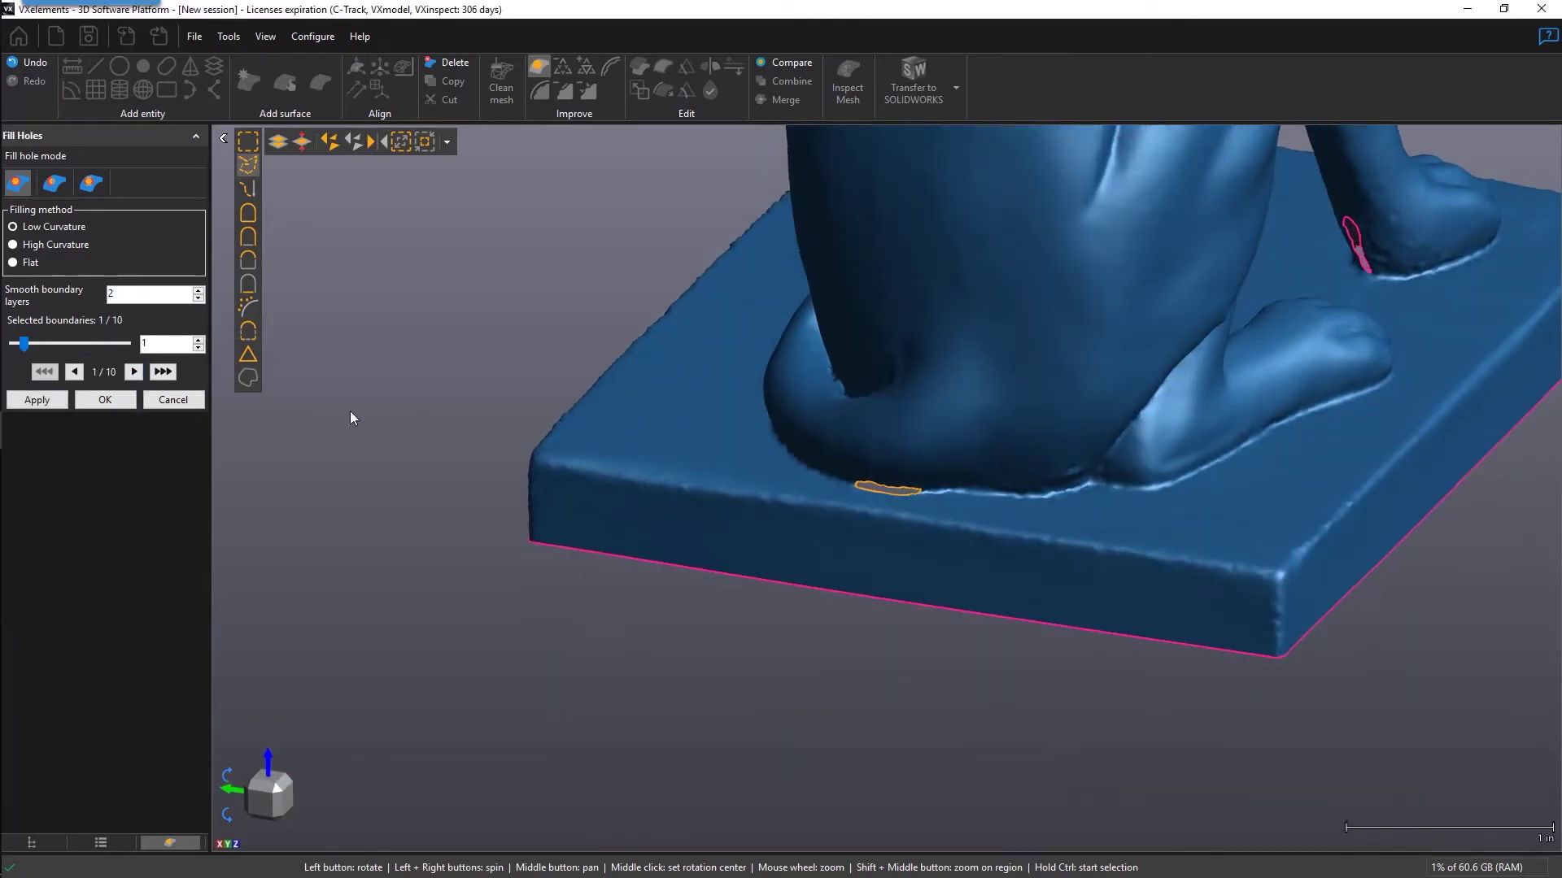
Step through the remaining holes to the last one, the base's open underside viewed from below.
click(132, 372)
drag(817, 471, 871, 523)
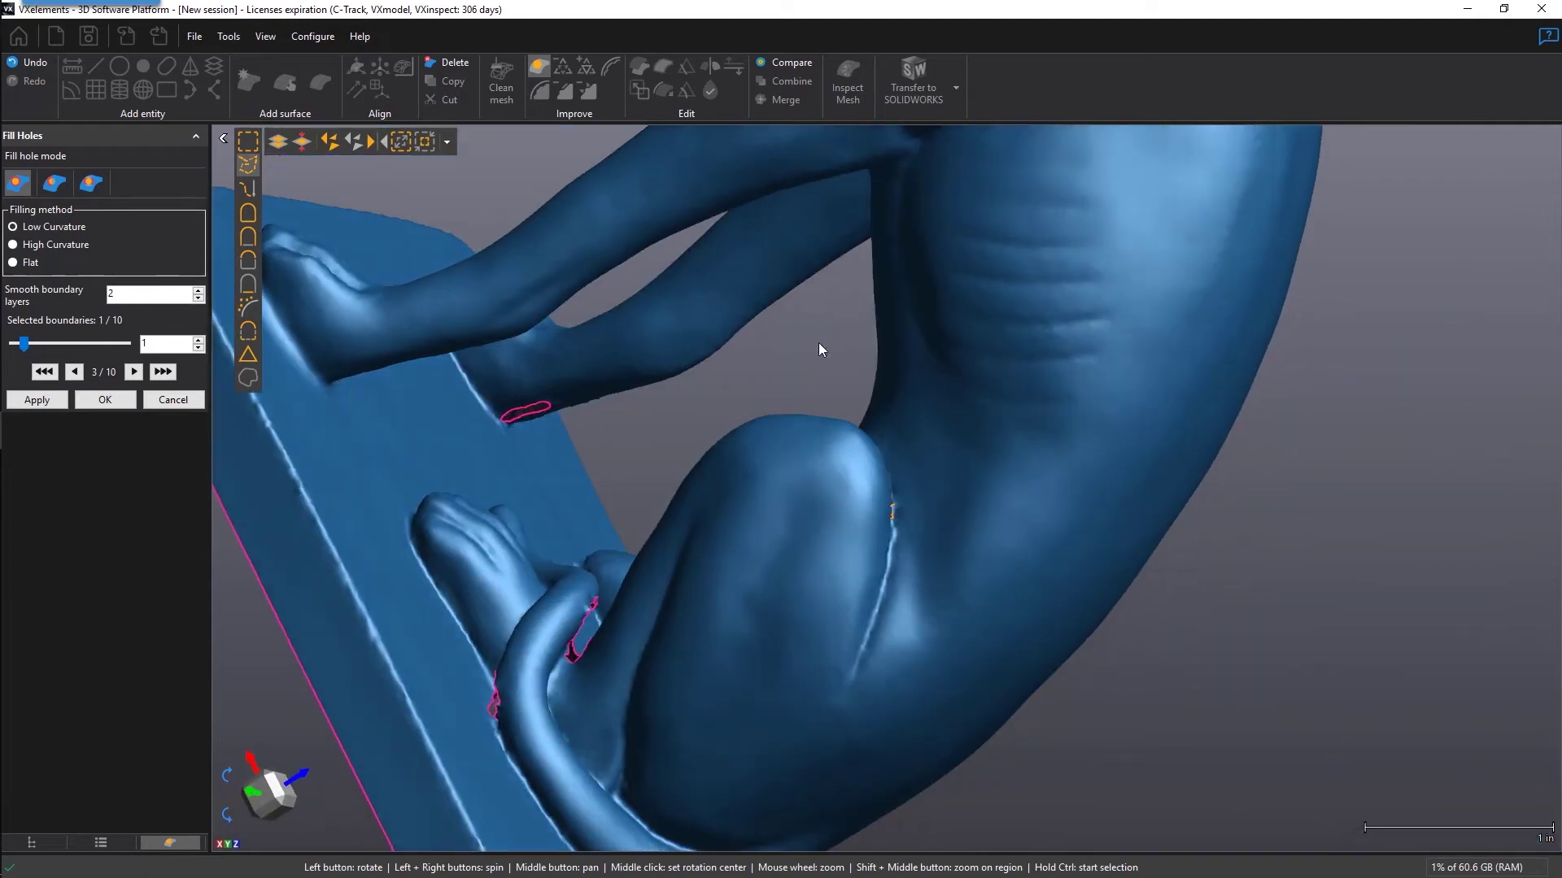
click(163, 372)
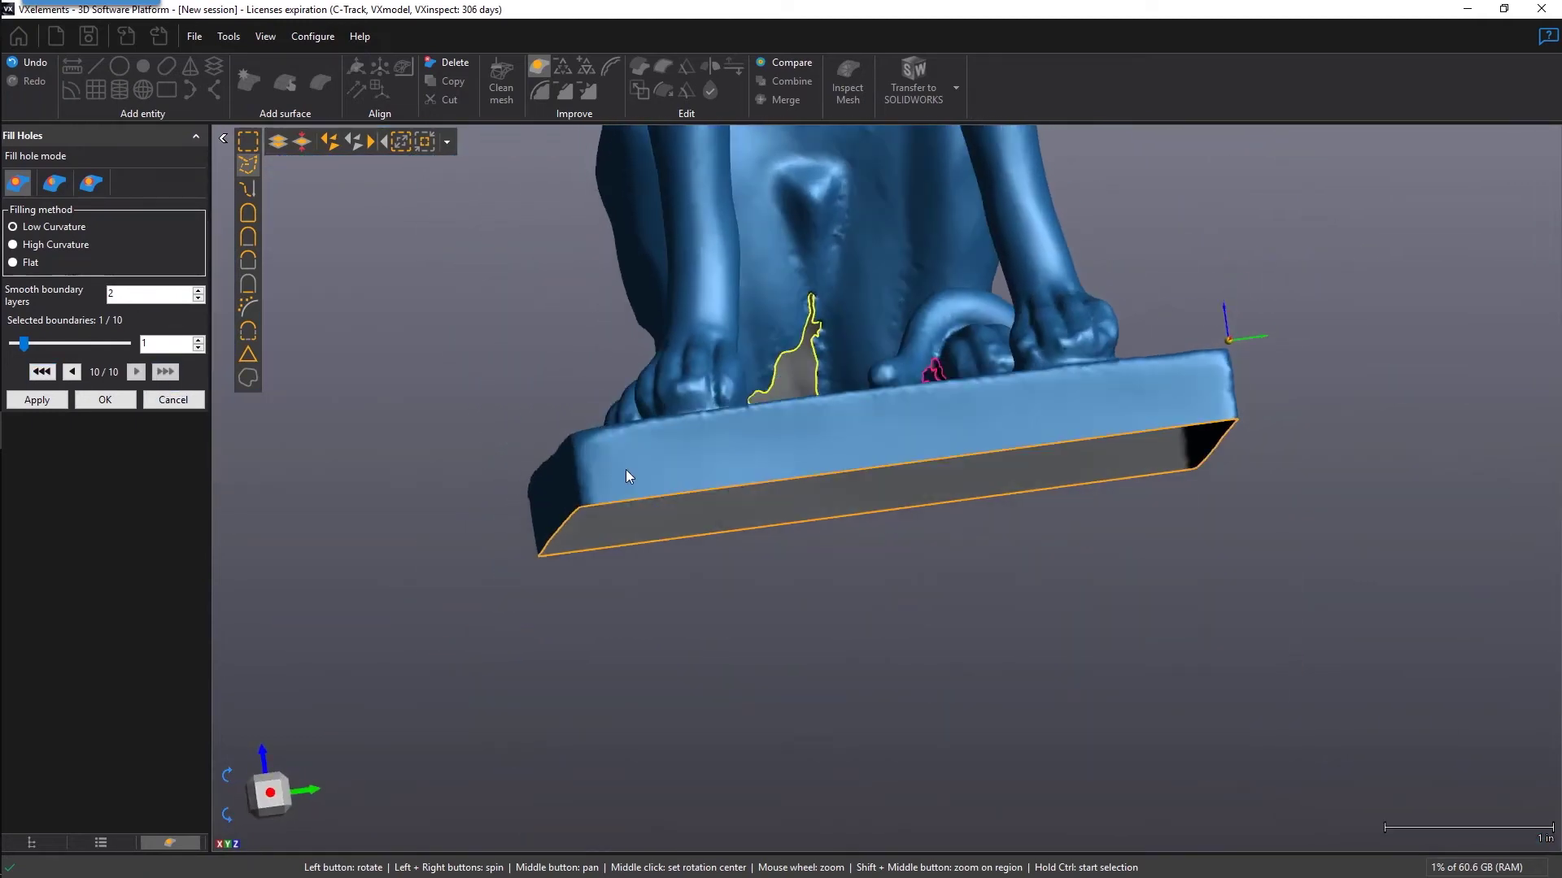
click(268, 828)
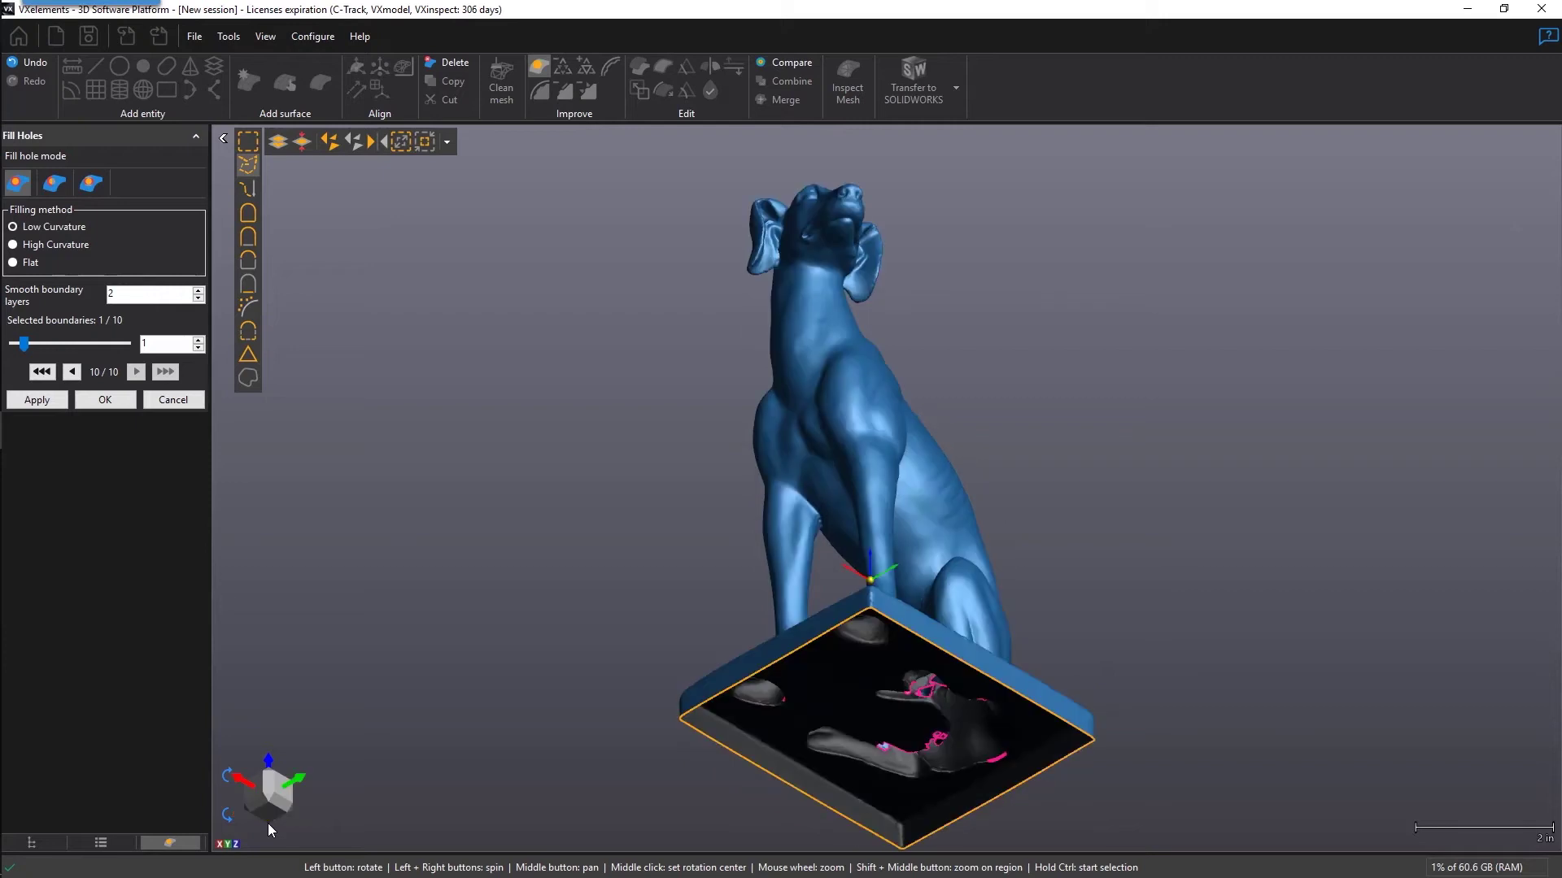
Preview Low Curvature and High Curvature patches on the base hole, undoing each.
click(19, 230)
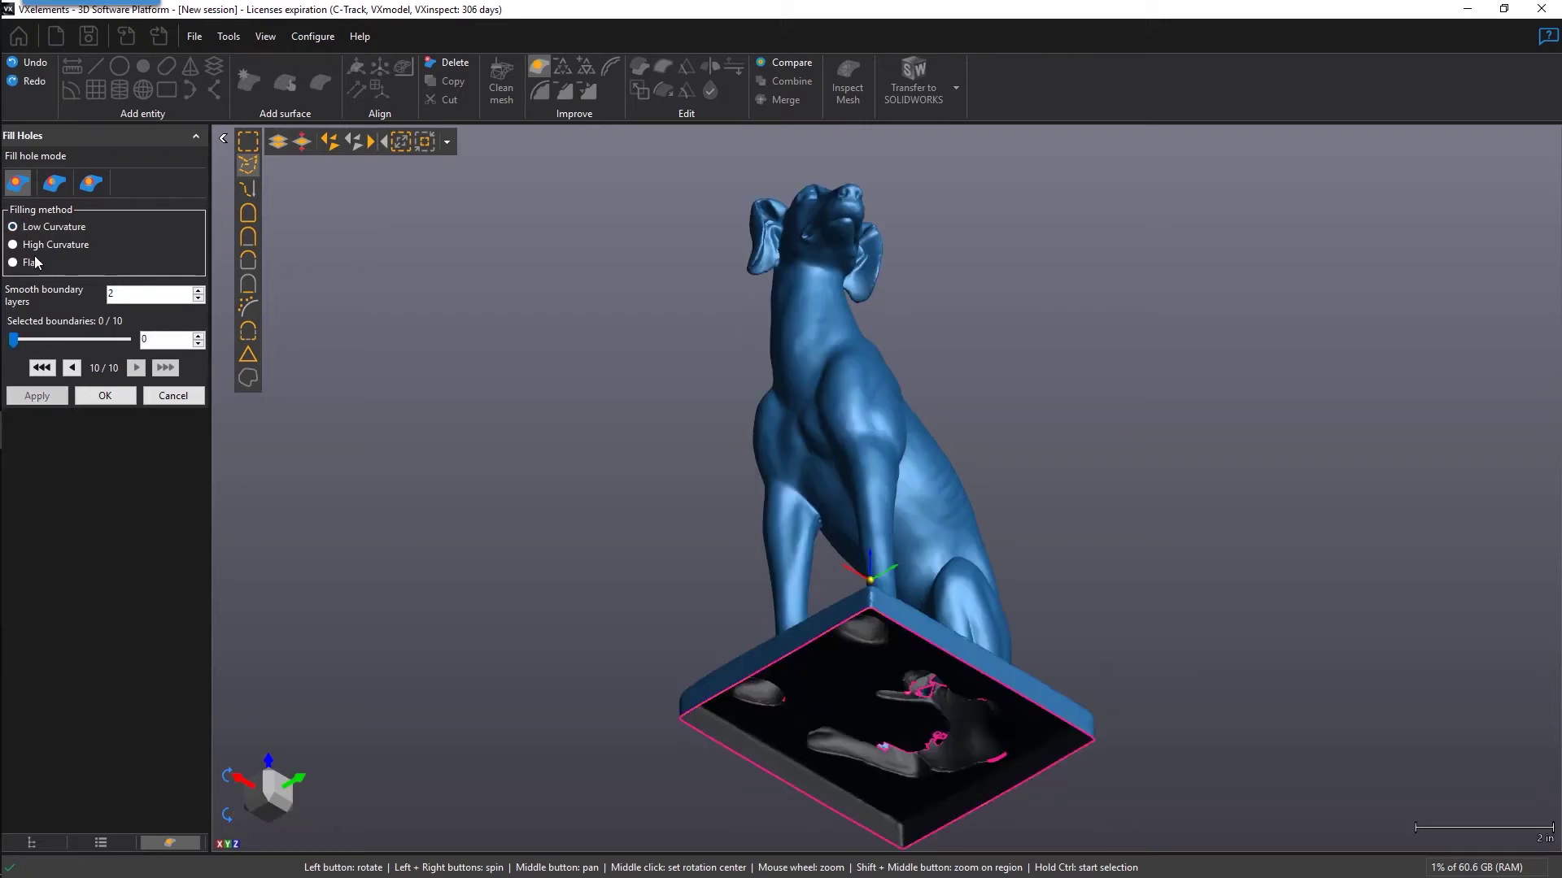
click(842, 632)
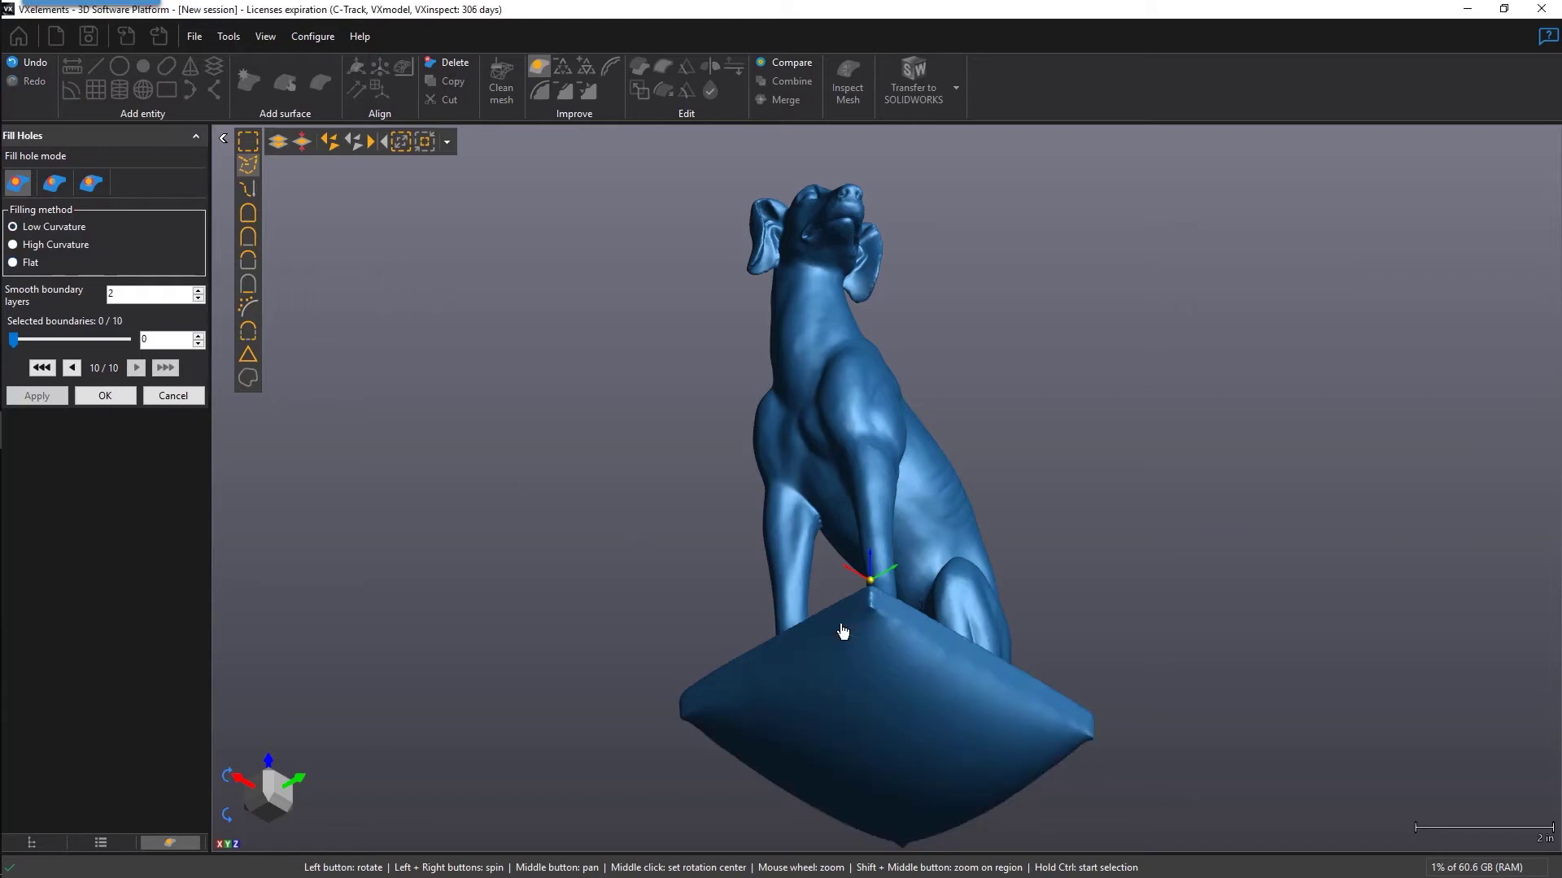
click(843, 632)
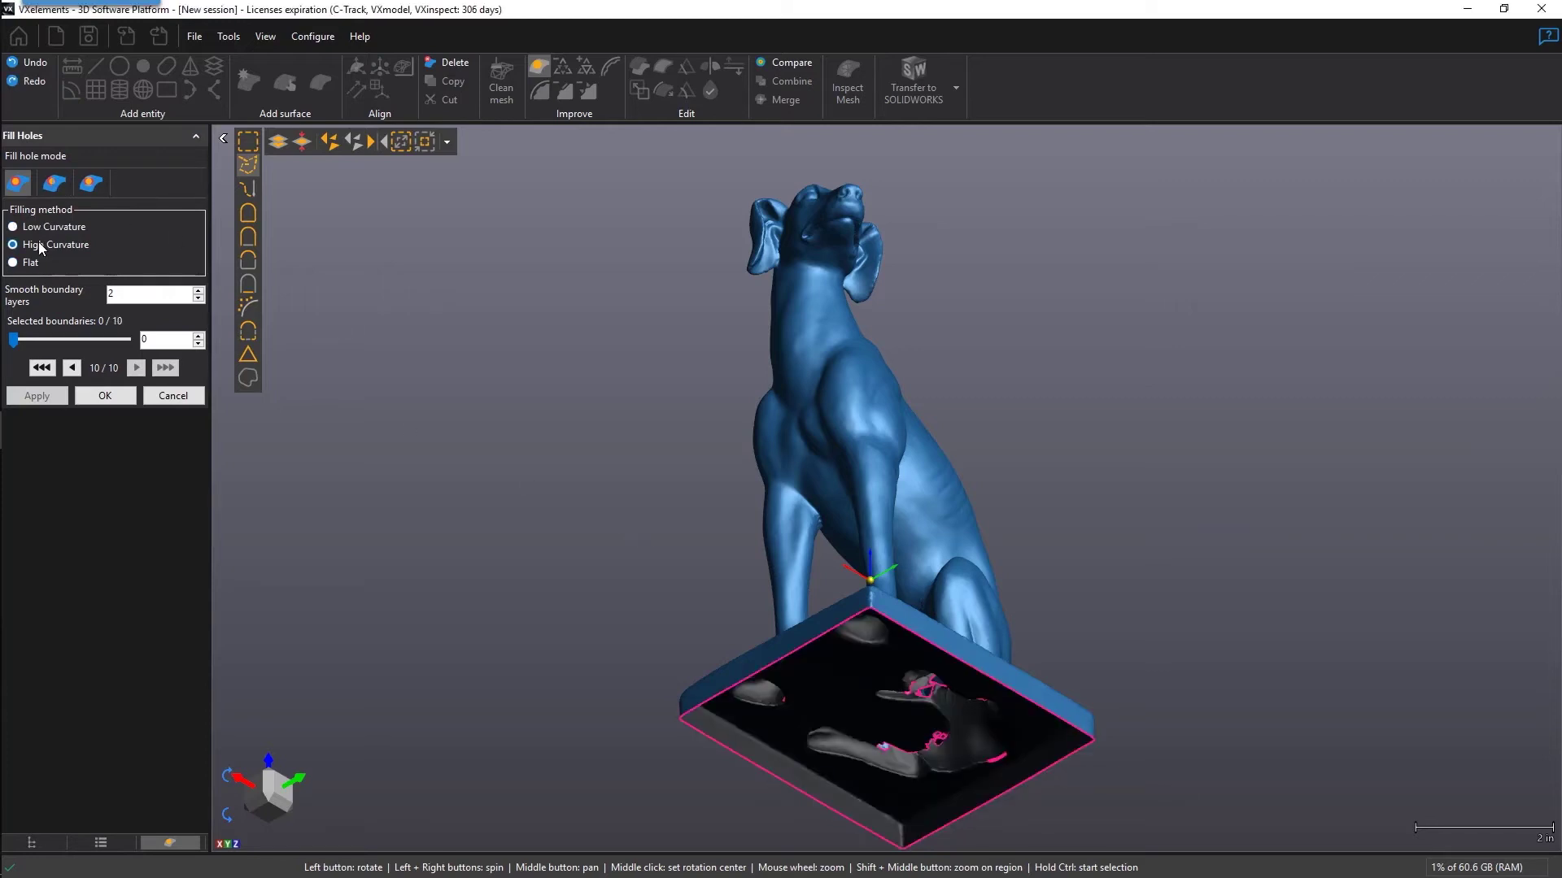
click(793, 658)
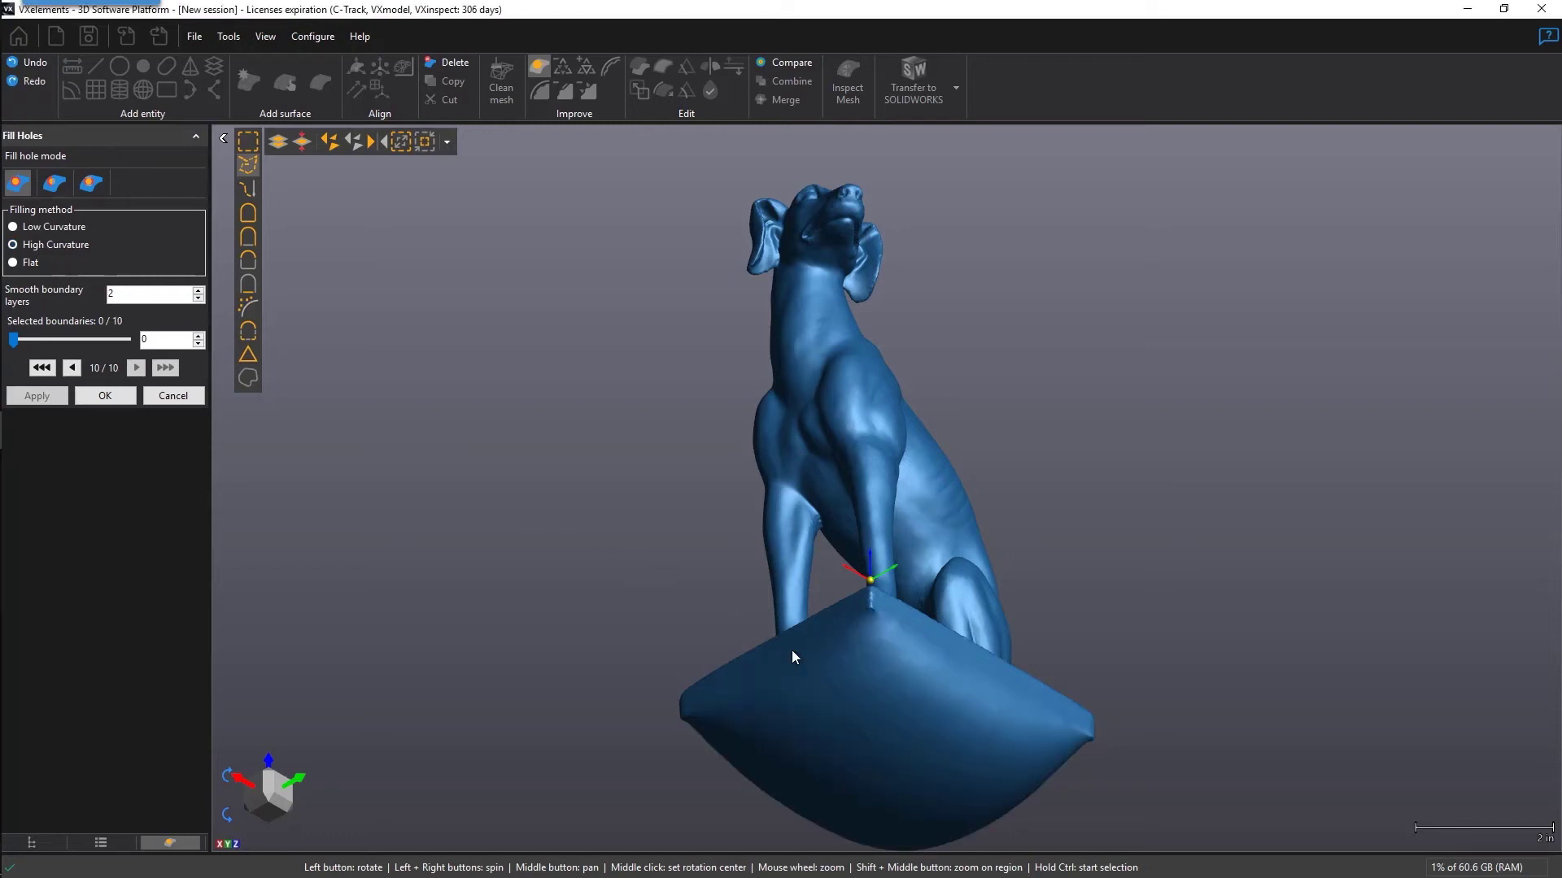
key(ctrl+z)
Switch to Flat filling and test flat patches on the base's open bottom.
click(24, 268)
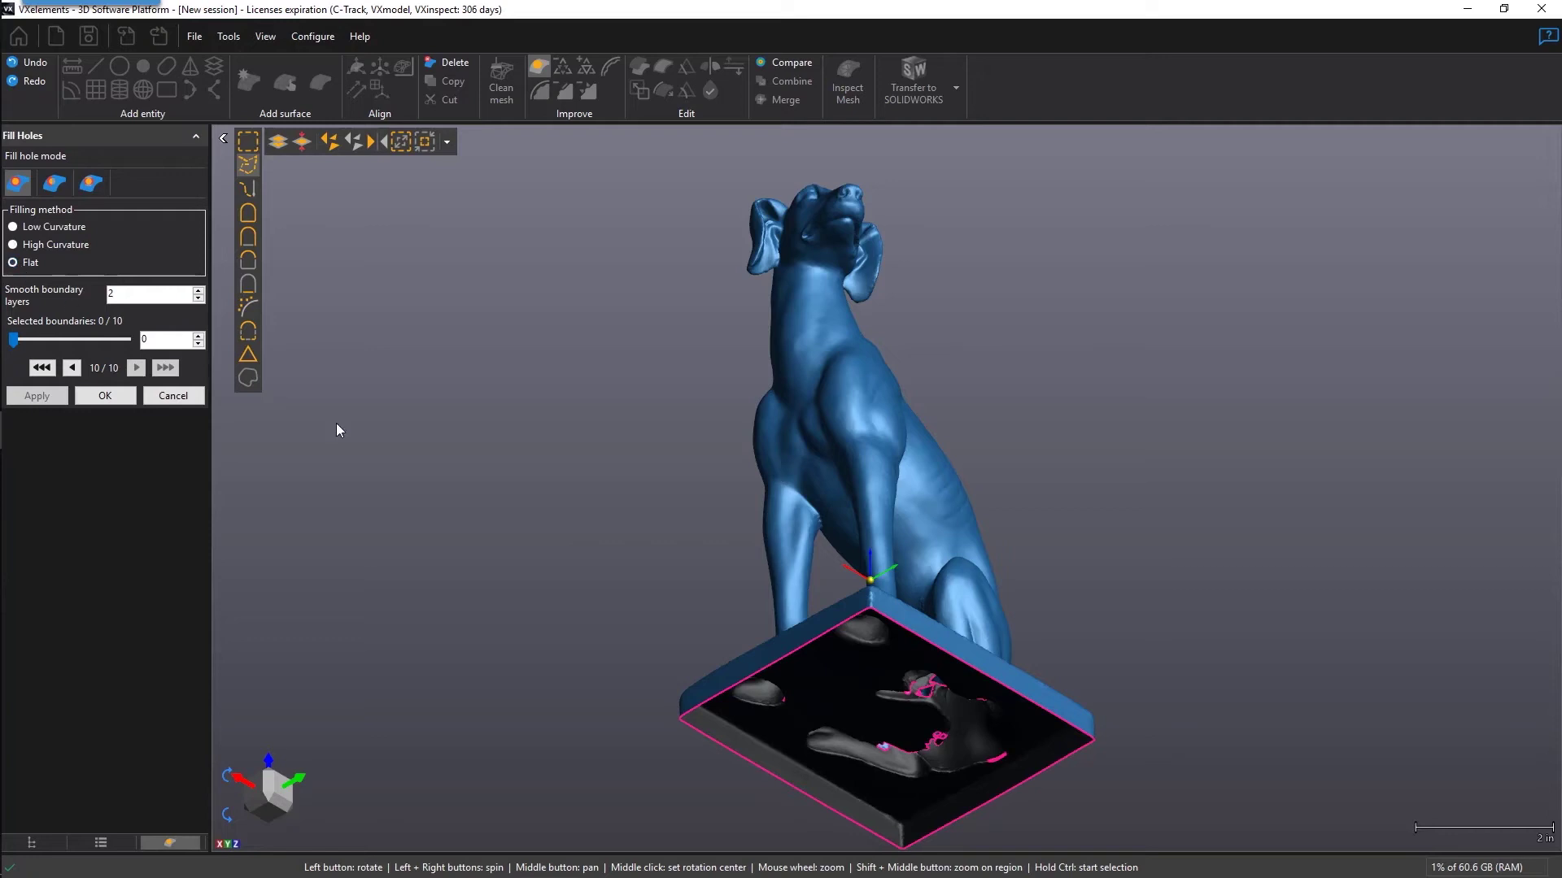
click(801, 654)
key(ctrl+z)
click(793, 664)
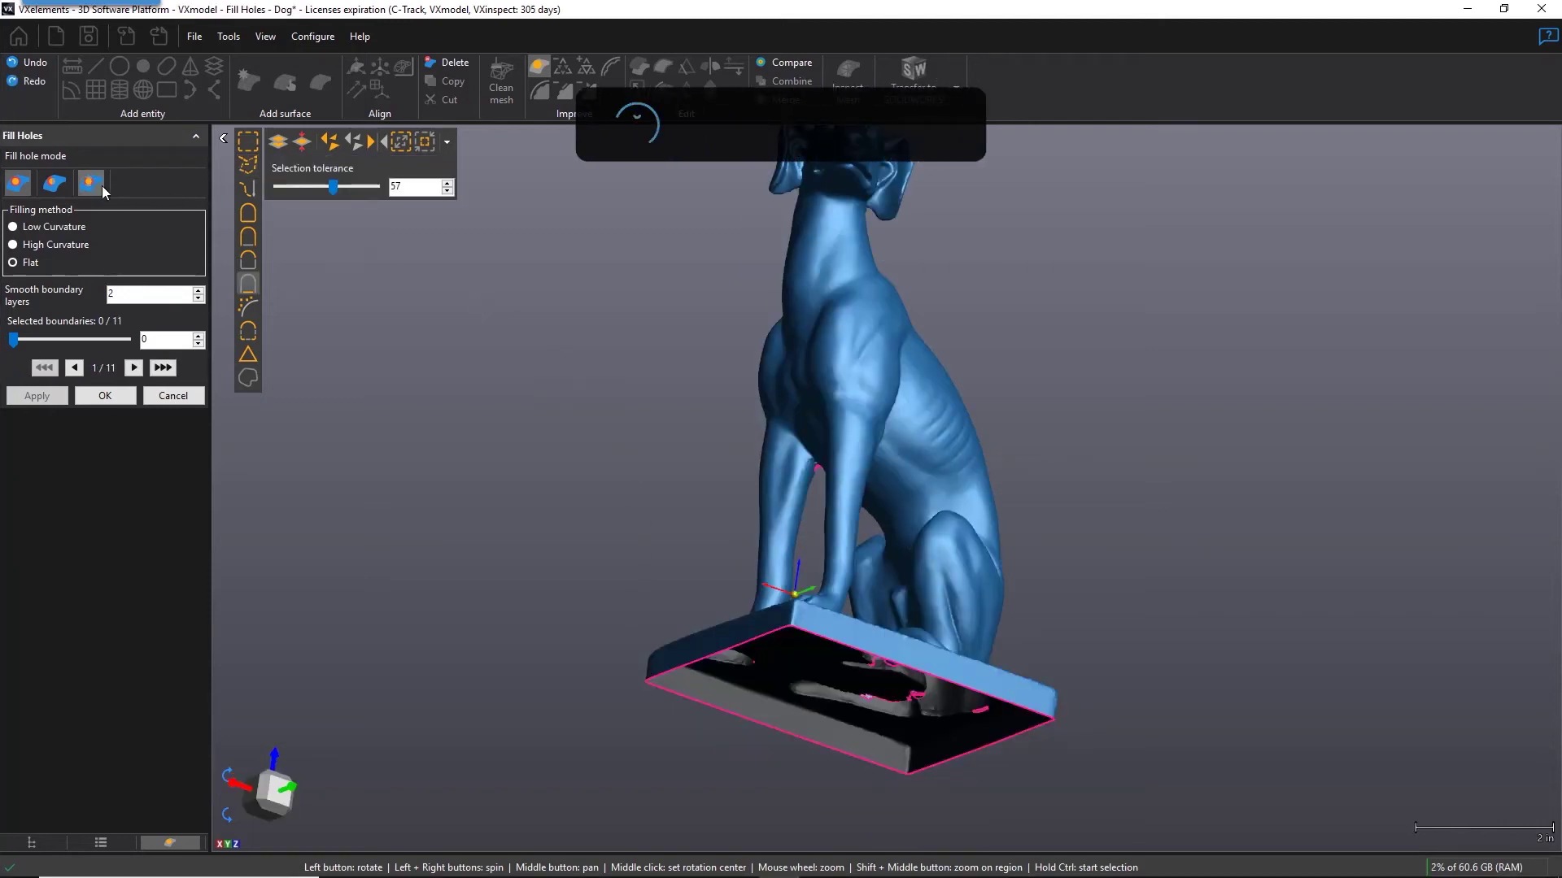
Partially fill two boundary sections of the base's bottom, leaving a smaller square opening.
drag(331, 407, 602, 545)
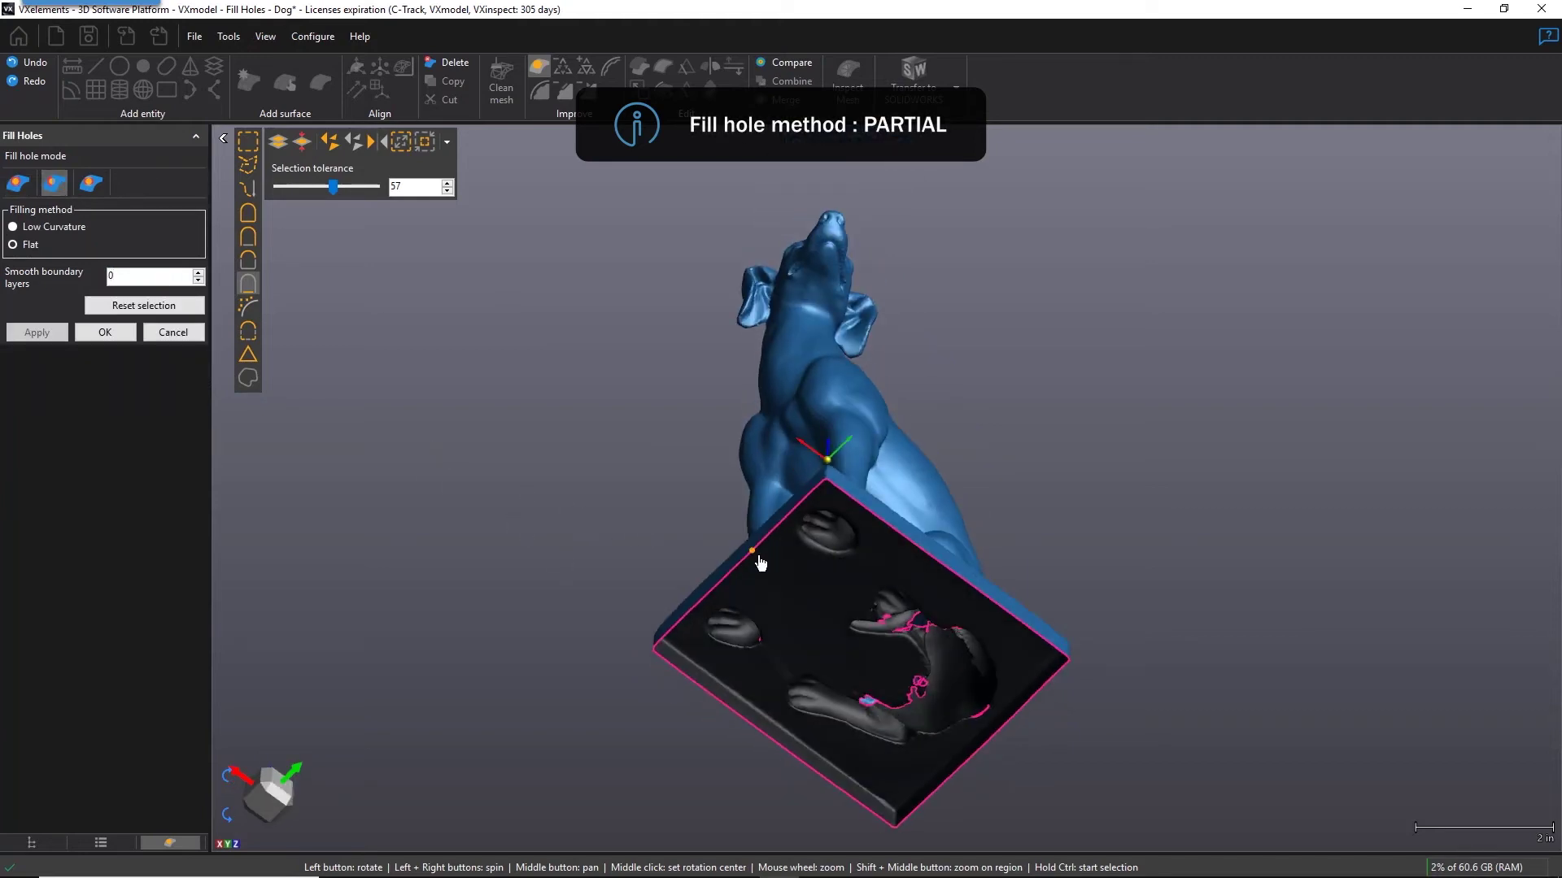
click(981, 746)
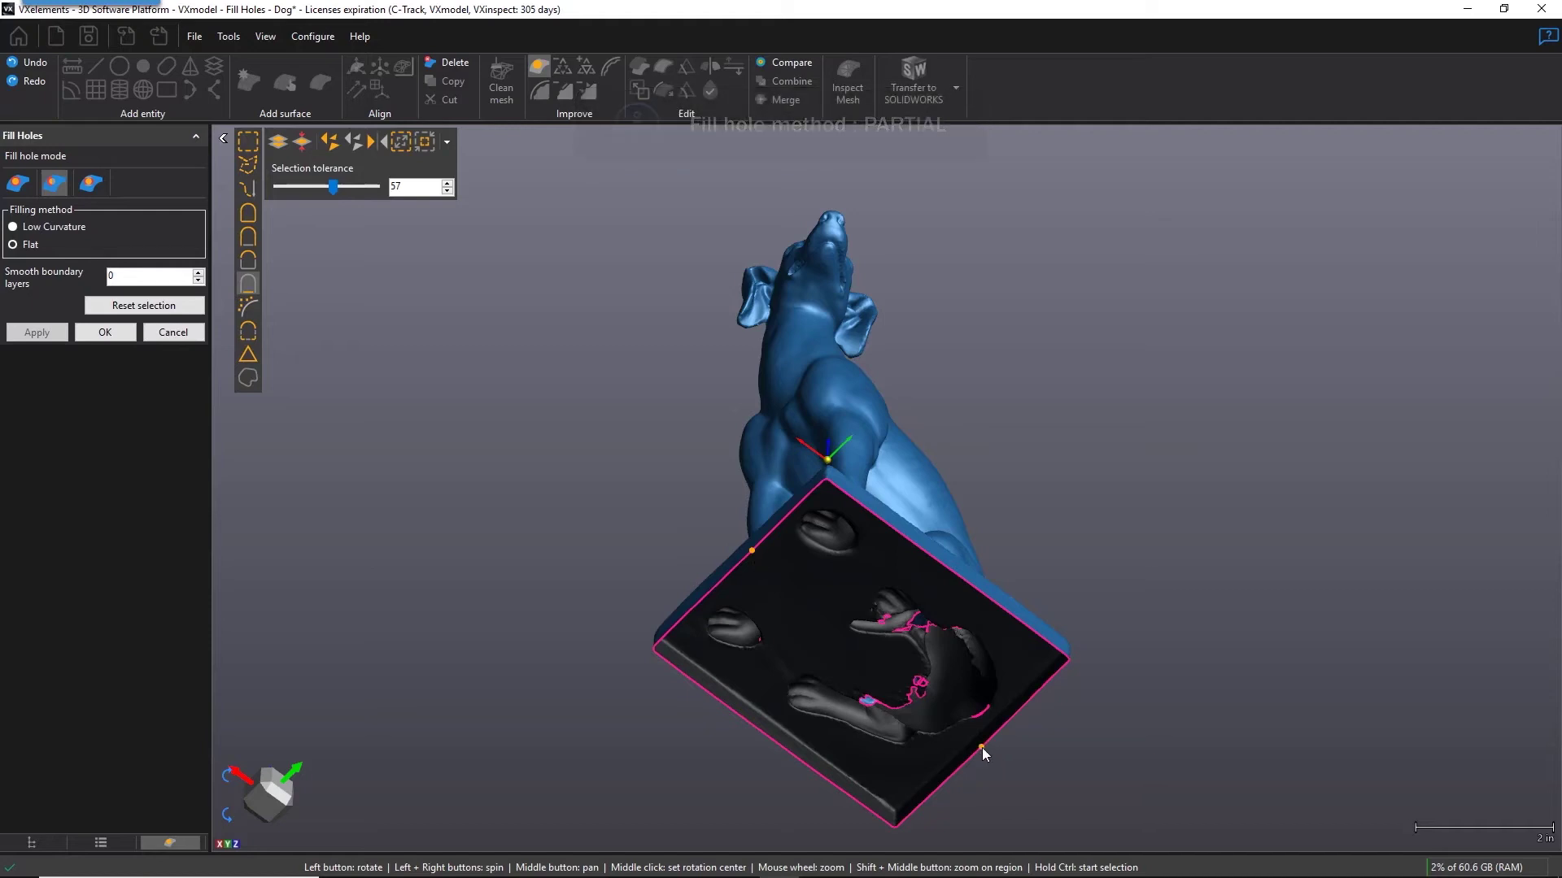
click(795, 762)
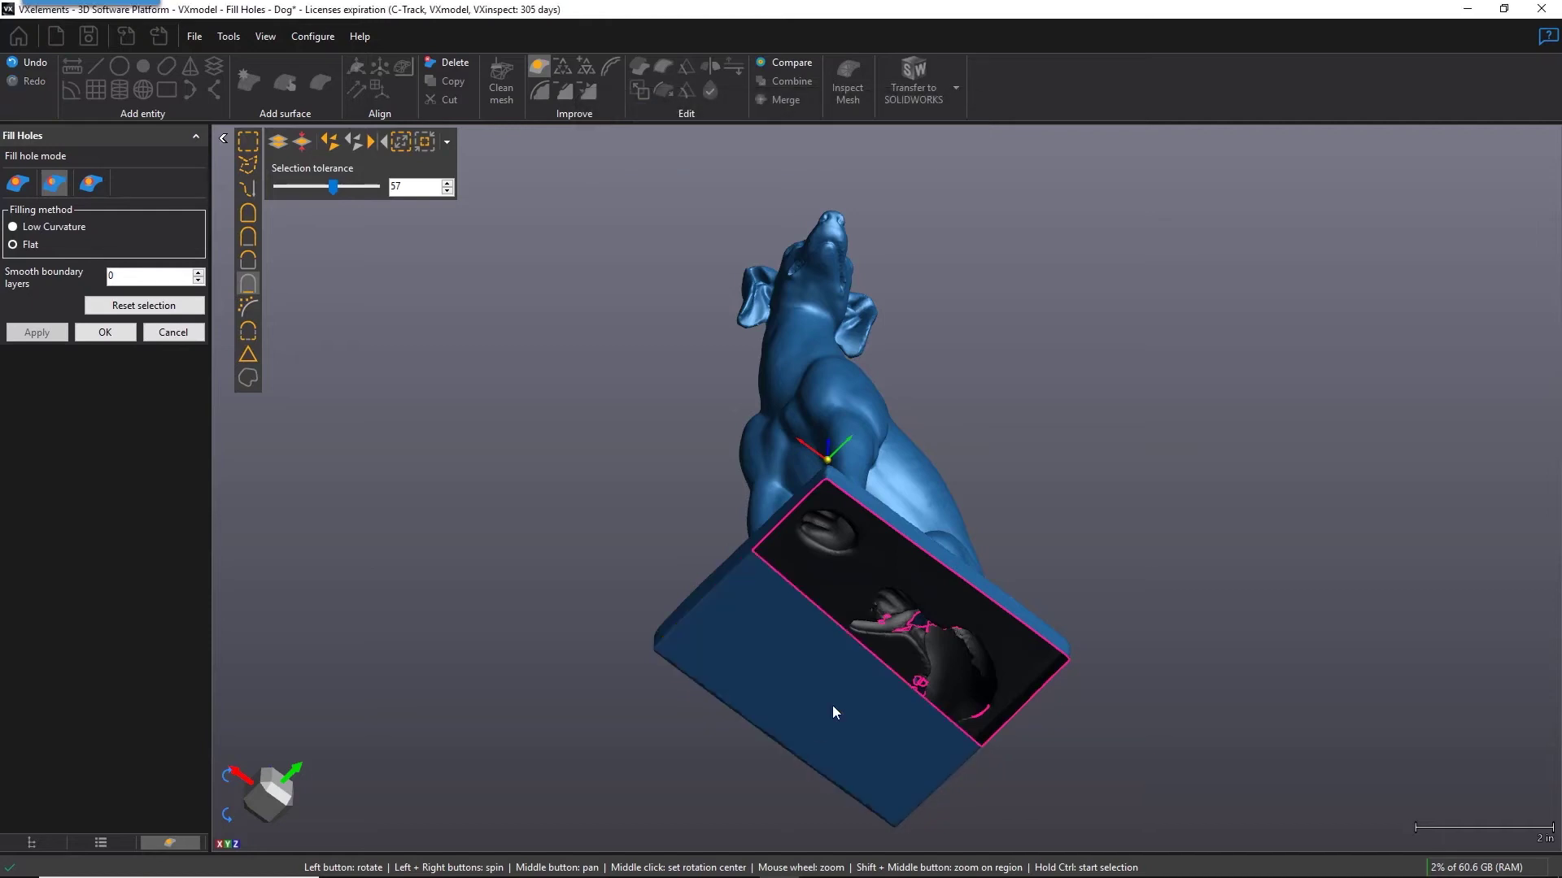
click(921, 550)
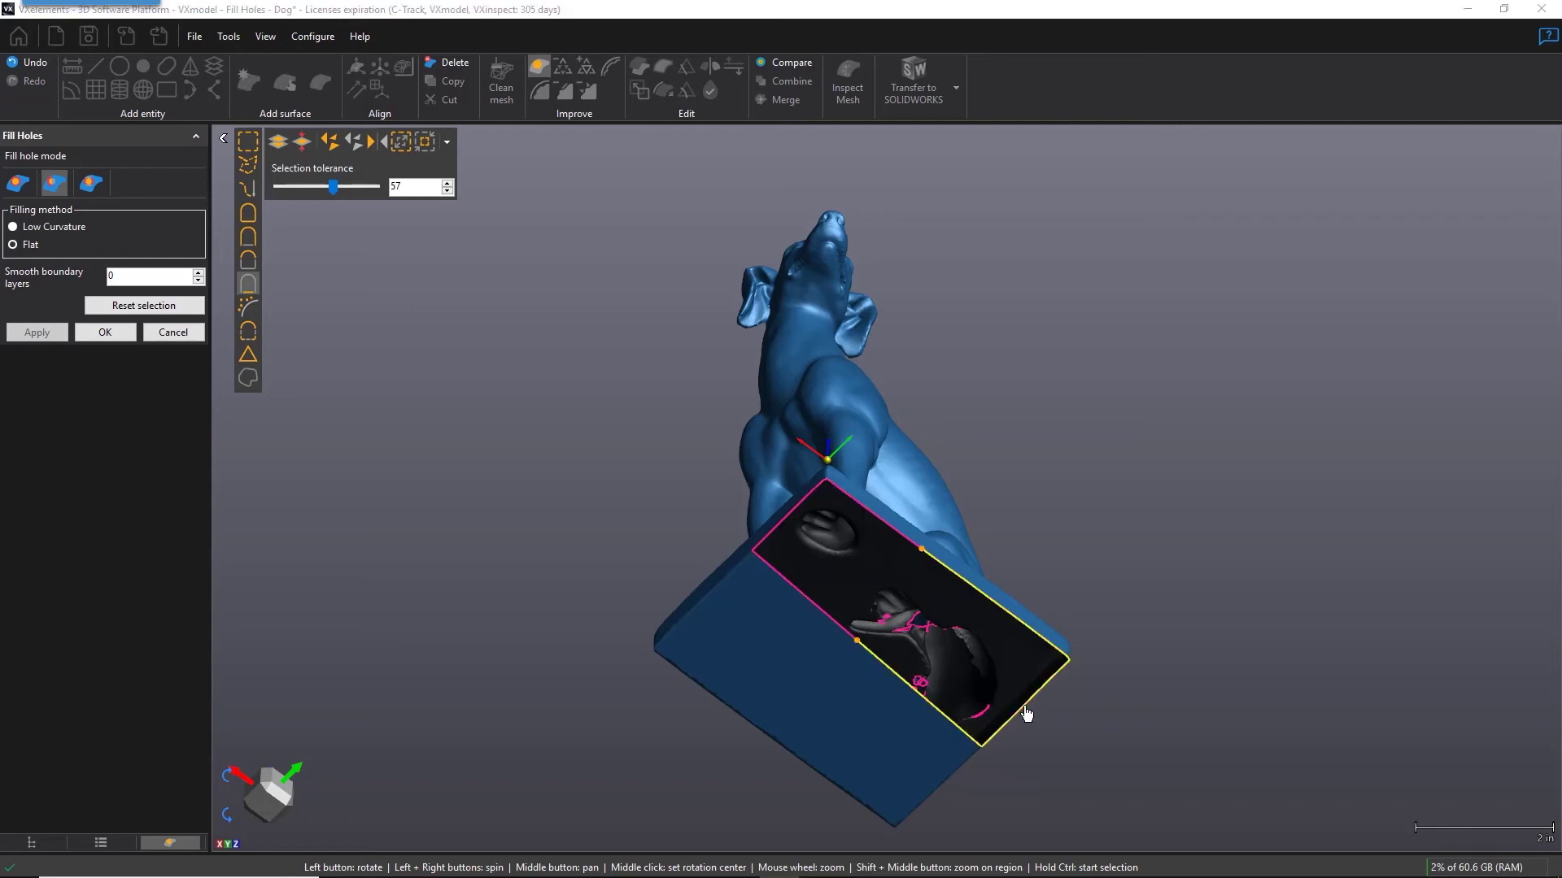
click(1026, 713)
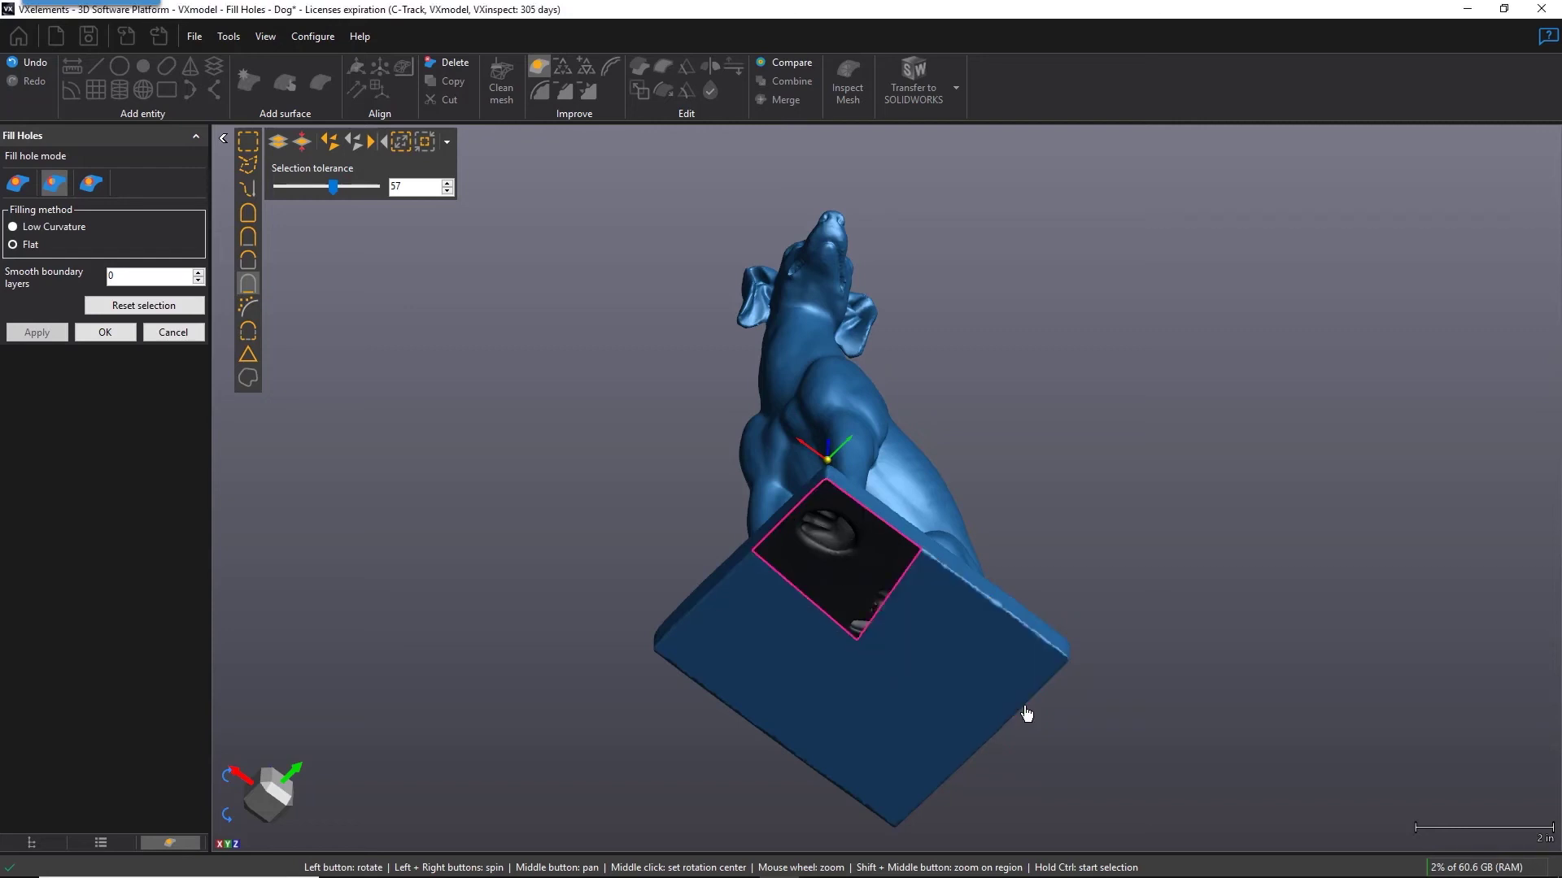
click(91, 195)
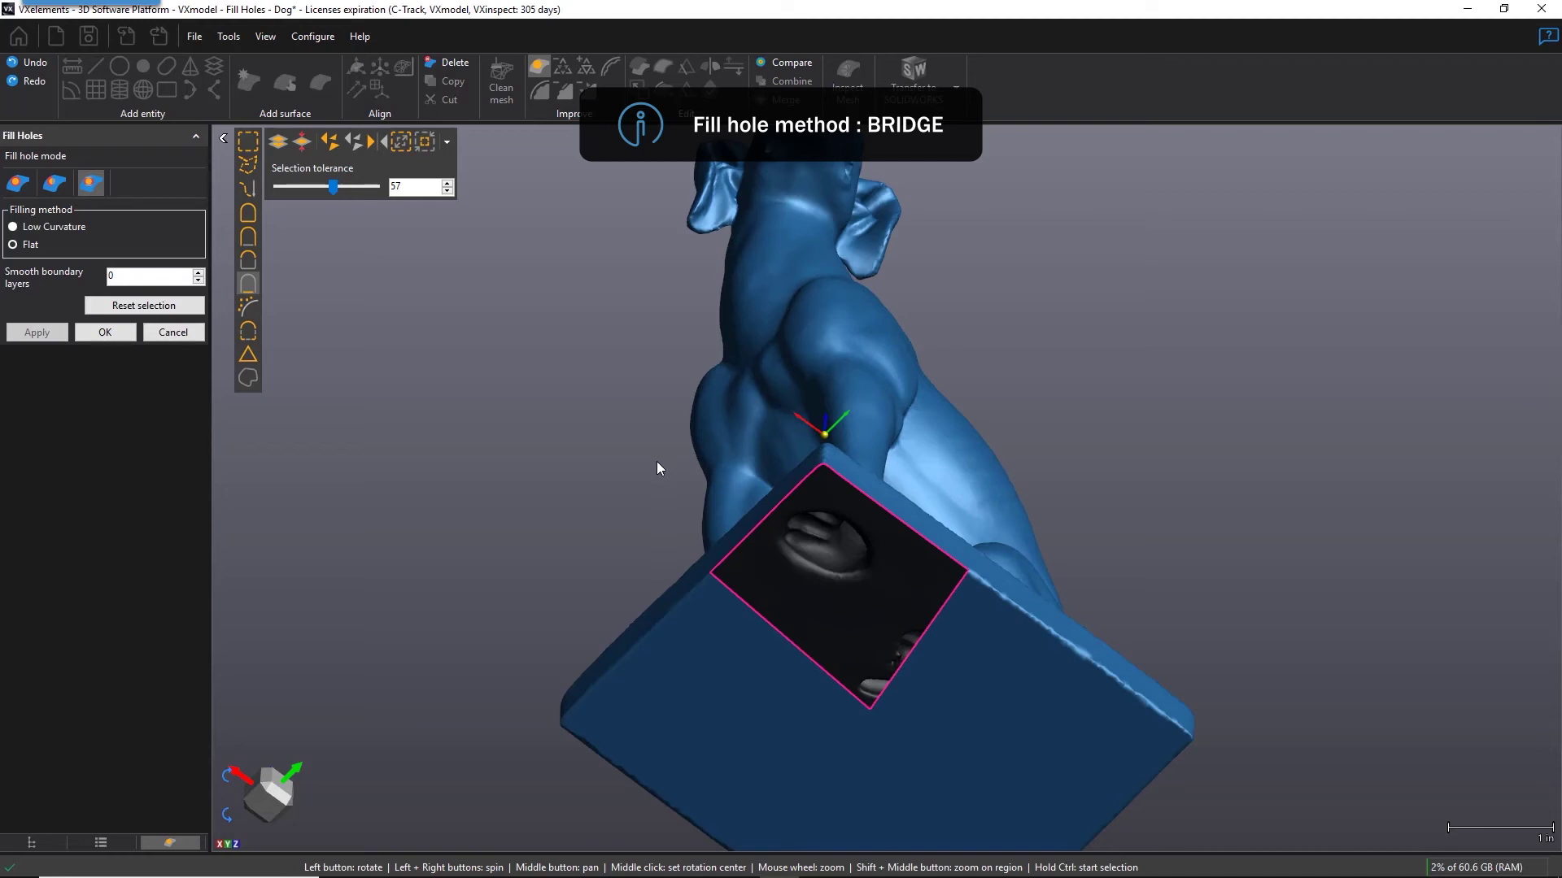
Bridge opposite edges of the square opening, splitting it into two narrow rectangular holes.
drag(657, 474, 648, 464)
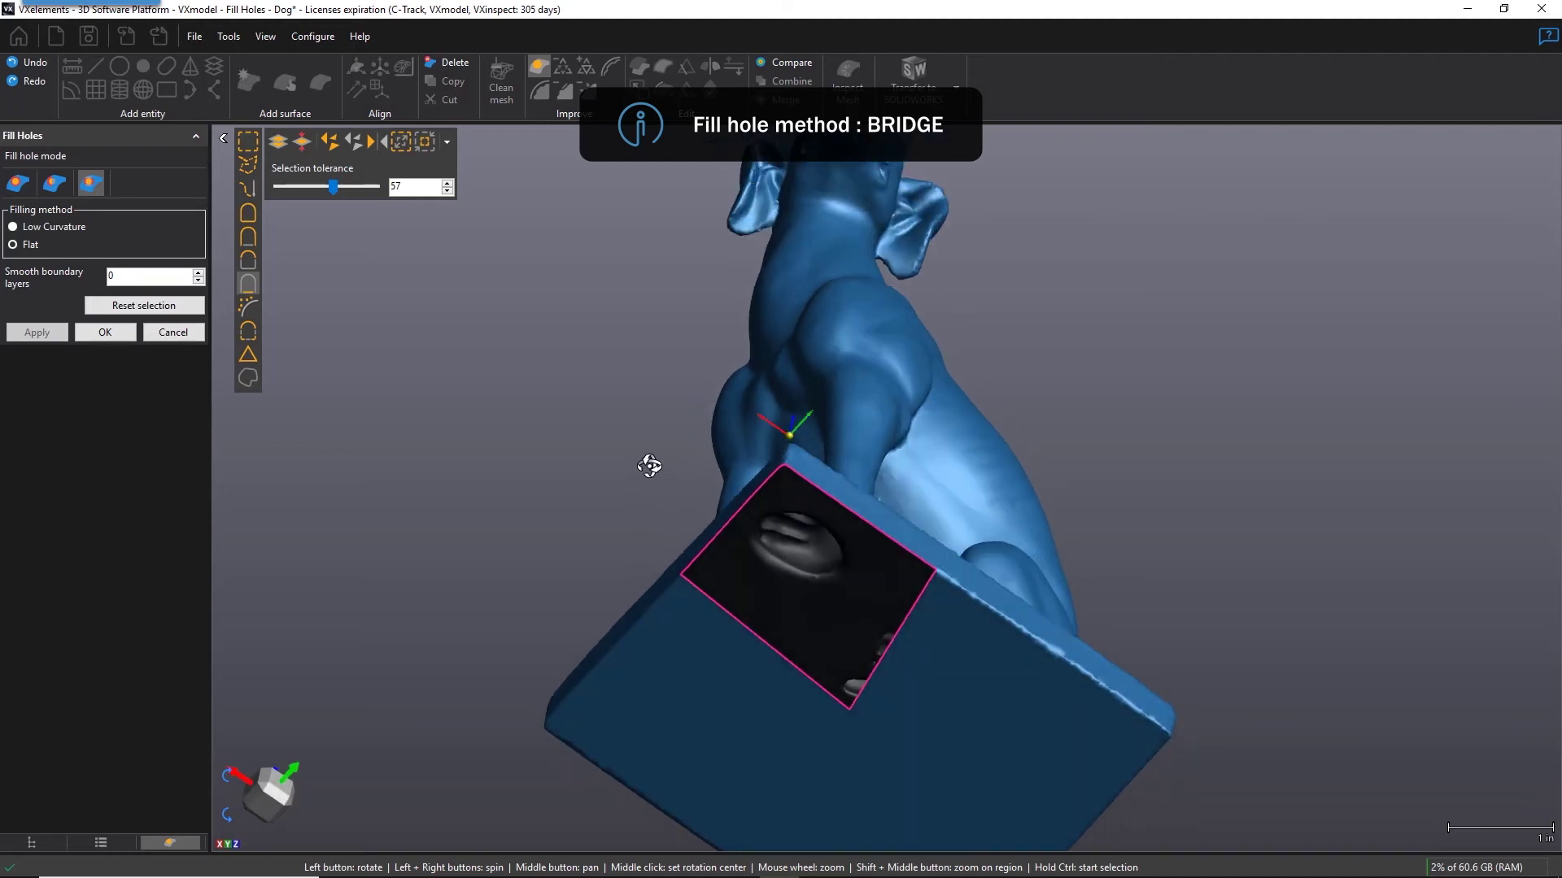
click(750, 504)
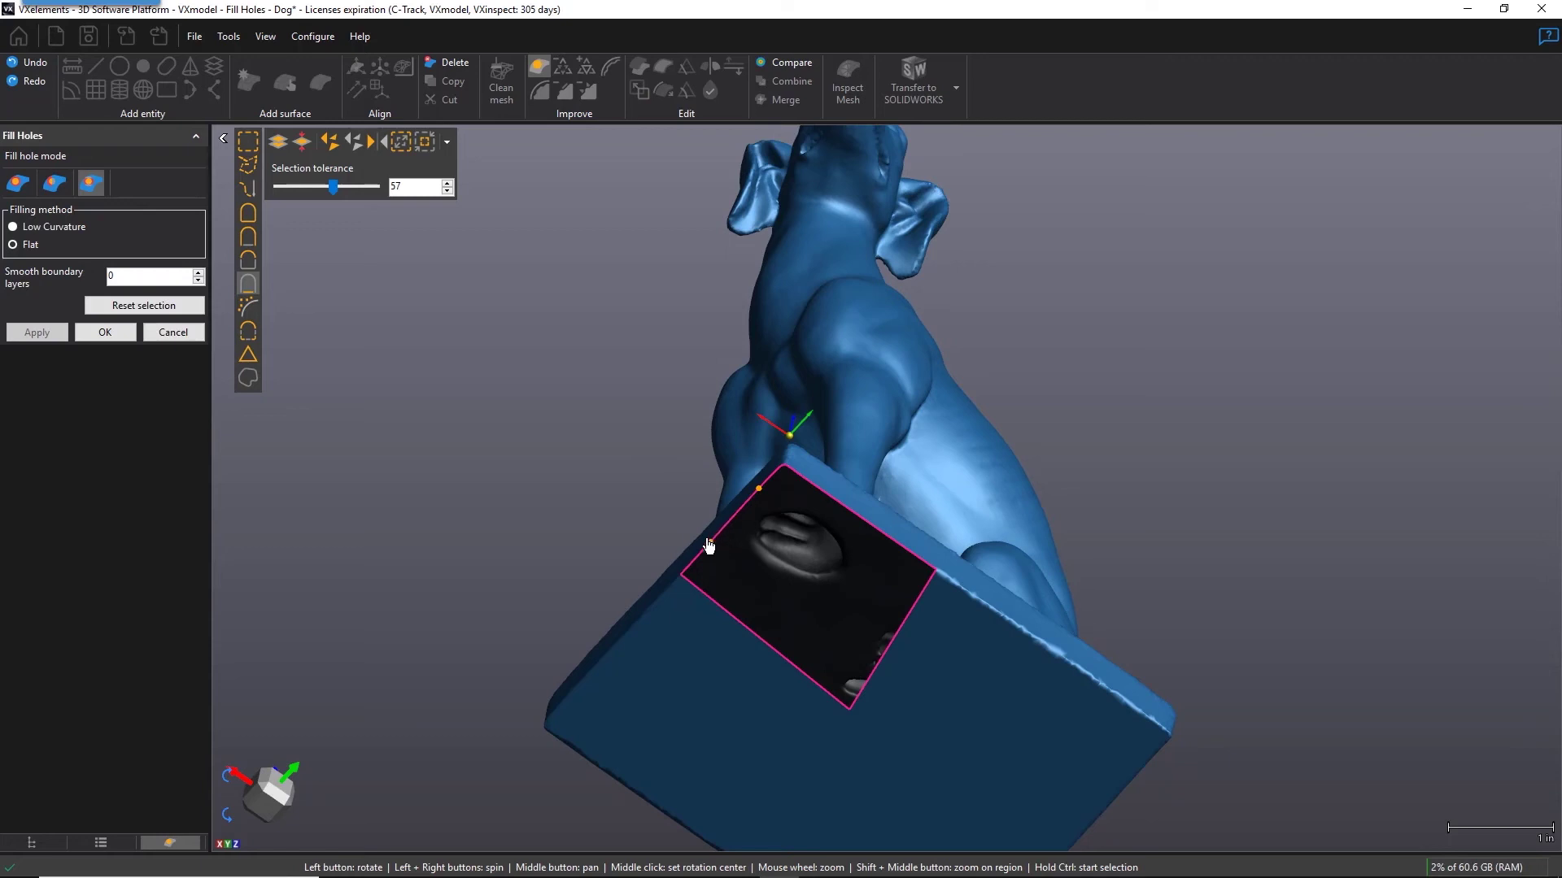
click(710, 542)
click(917, 602)
click(876, 669)
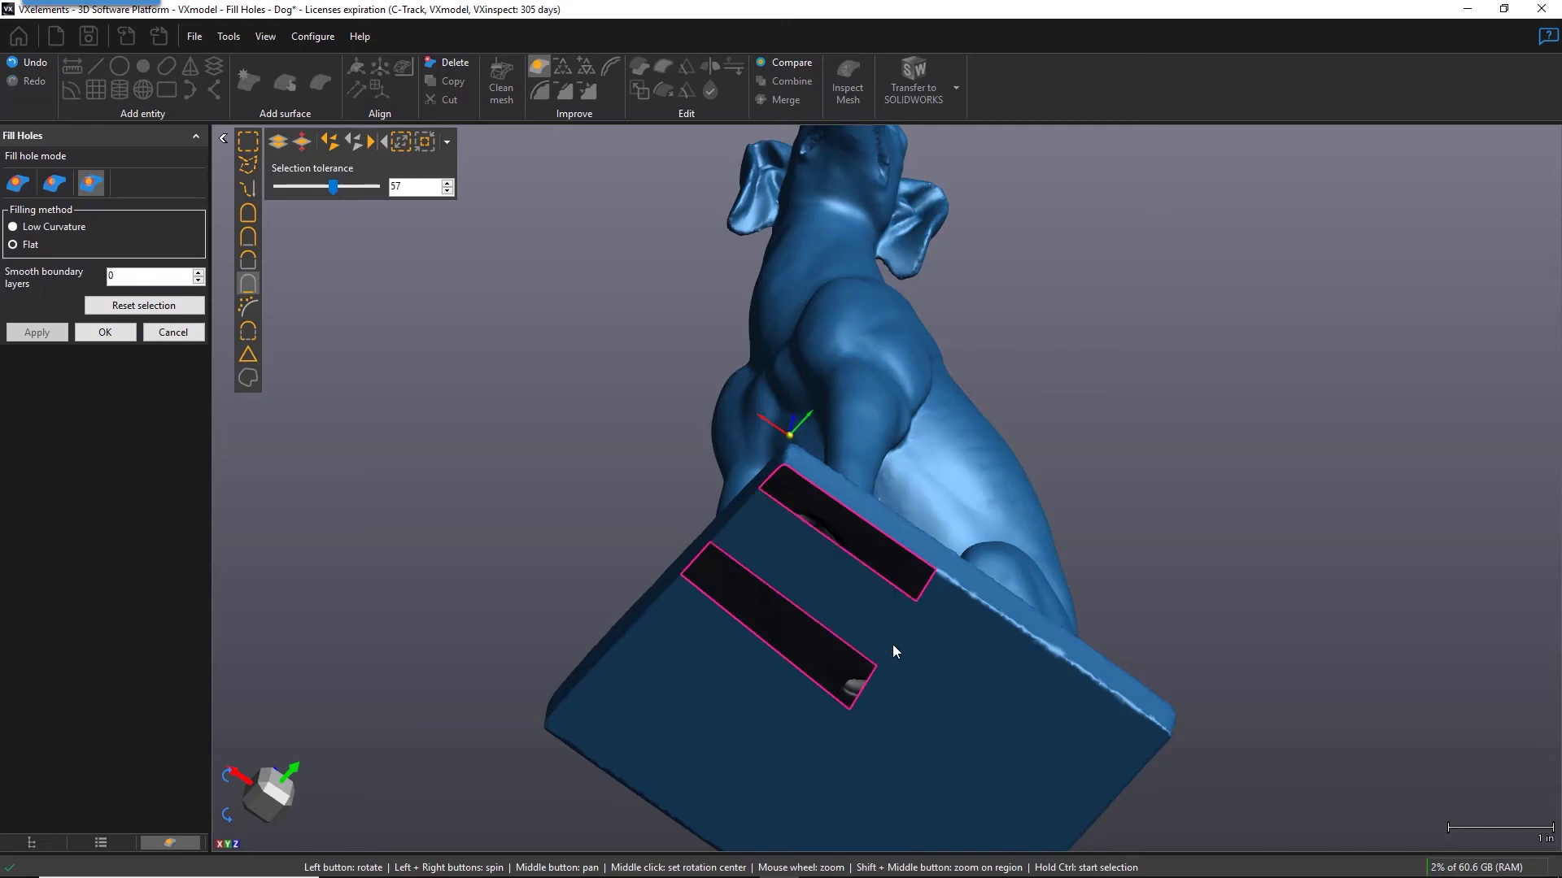